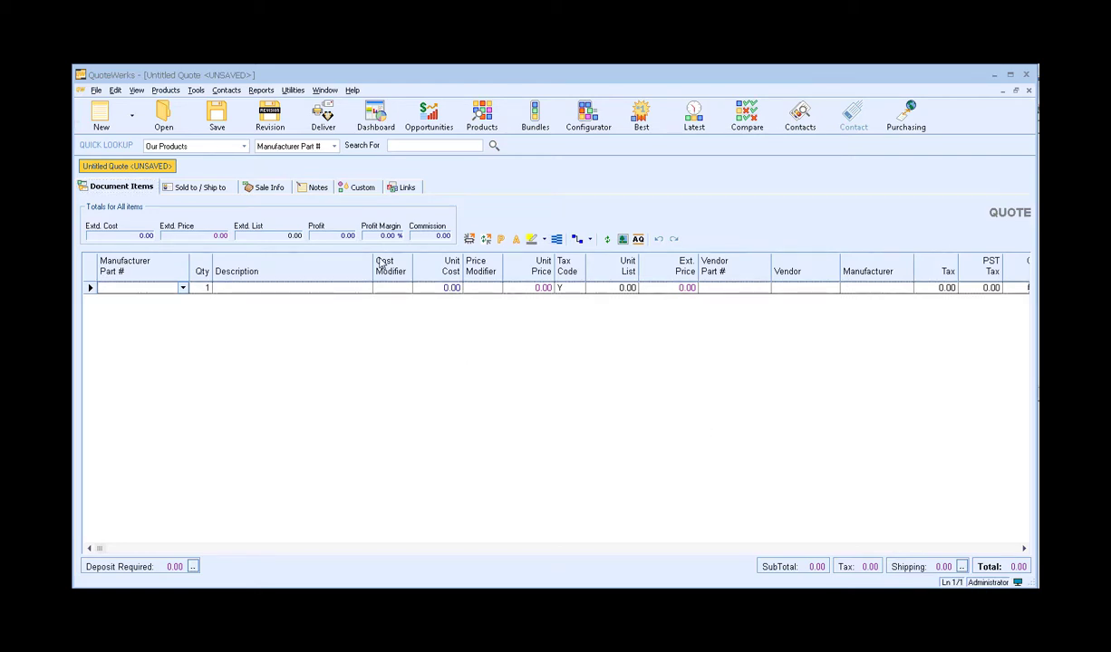
Step: Open Help > About to show the QuoteWerks 5.5 (Build 4.04) version dialog
{"action": "left_click", "coordinate": [352, 91]}
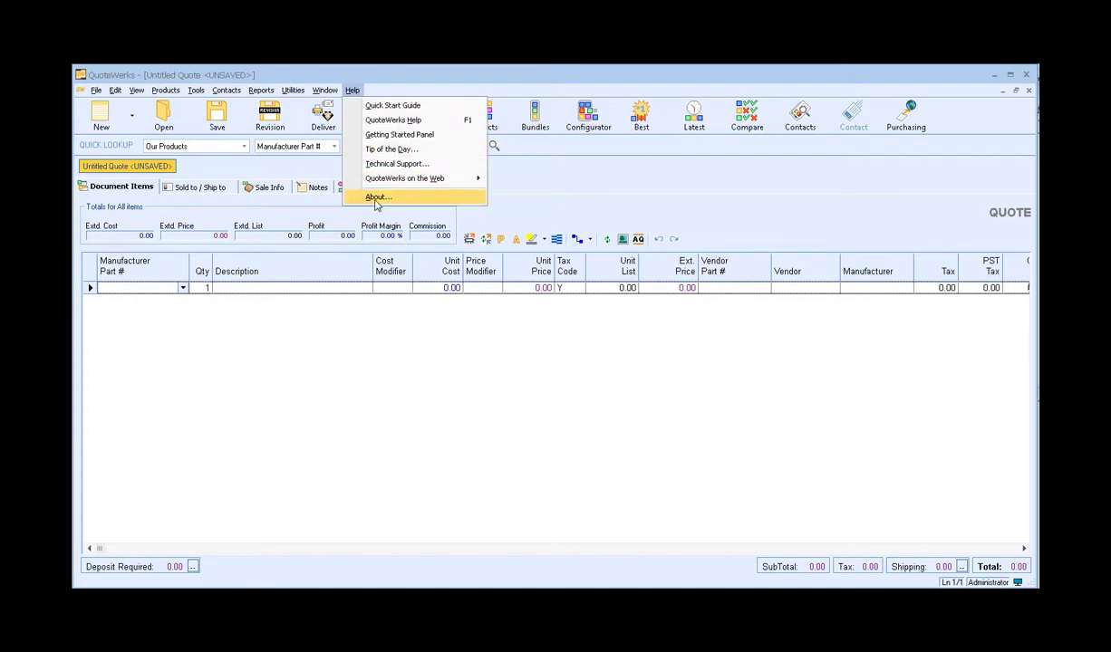
{"action": "left_click", "coordinate": [420, 201]}
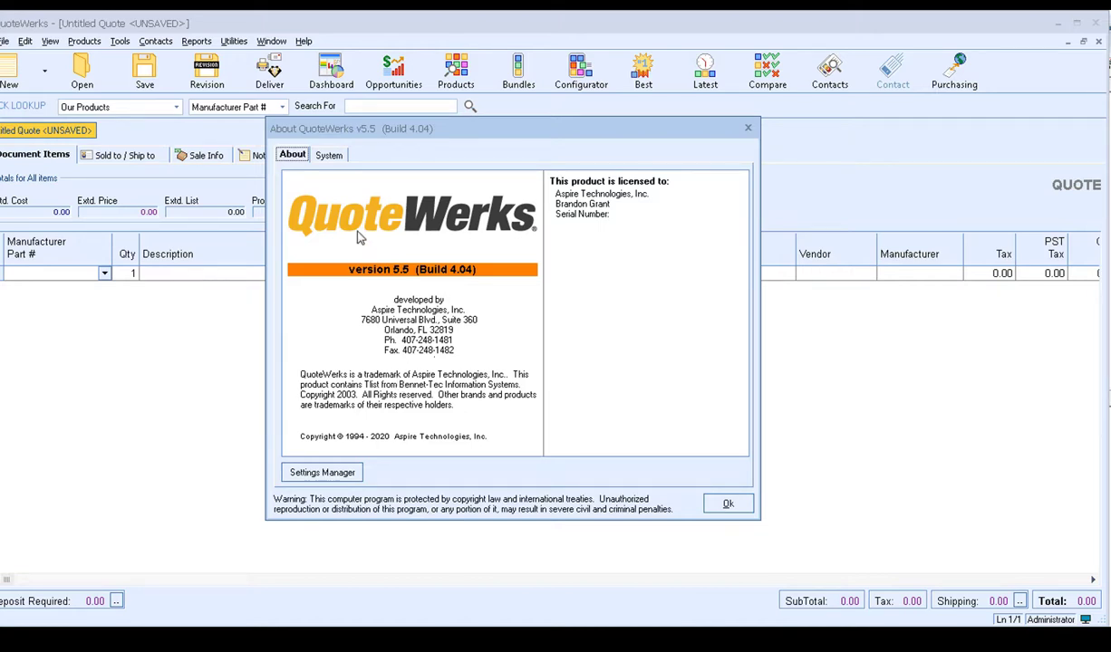
Step: Check the System tab showing the MS Access backend, then close the About dialog
{"action": "left_click", "coordinate": [330, 156]}
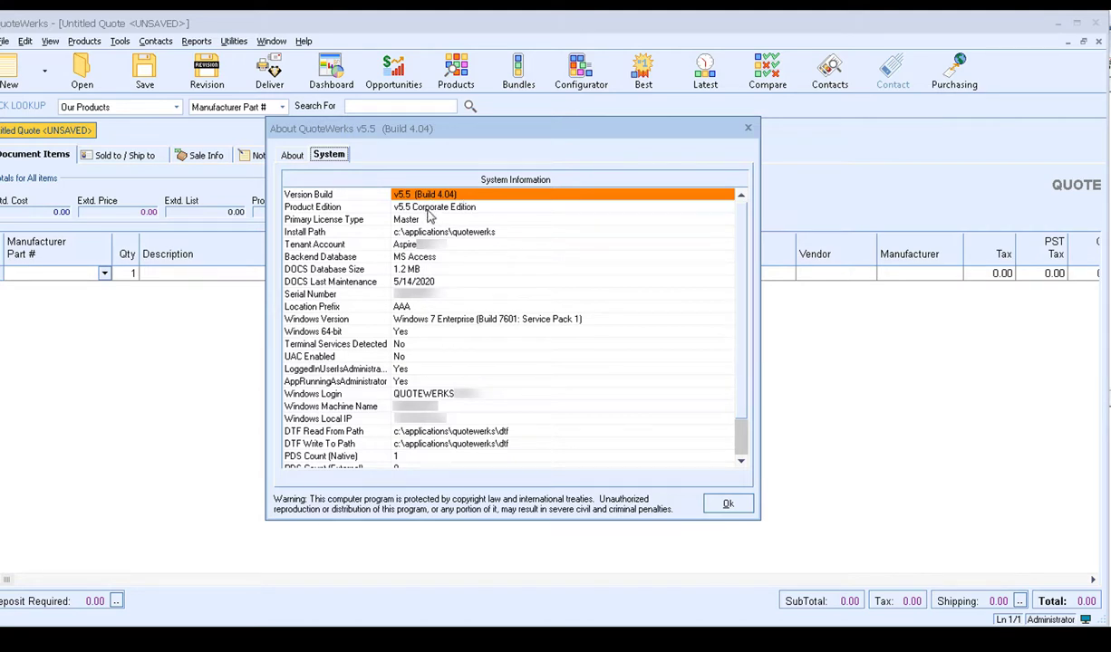
{"action": "left_click", "coordinate": [722, 504]}
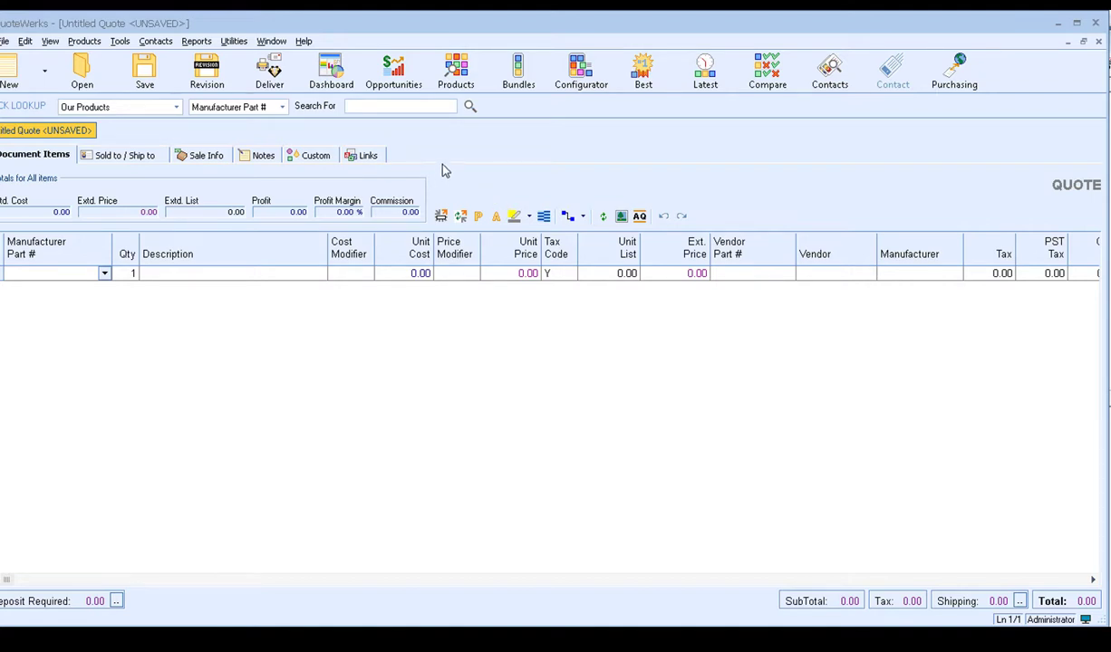
{"action": "left_click", "coordinate": [234, 41]}
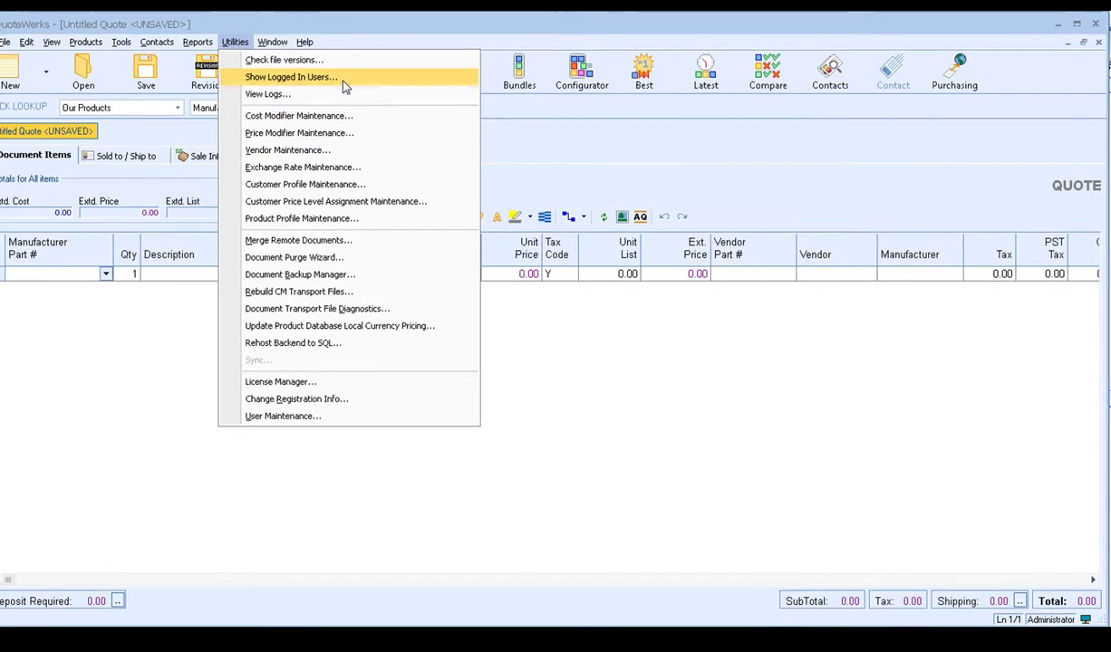
{"action": "left_click", "coordinate": [335, 77]}
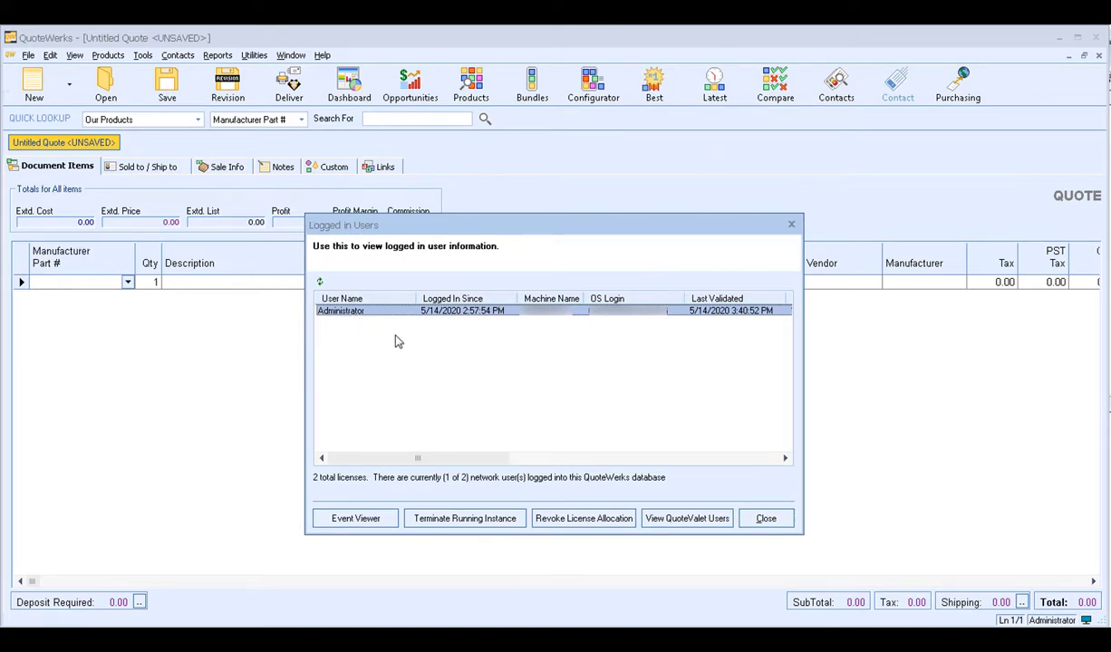
{"action": "left_click", "coordinate": [766, 519]}
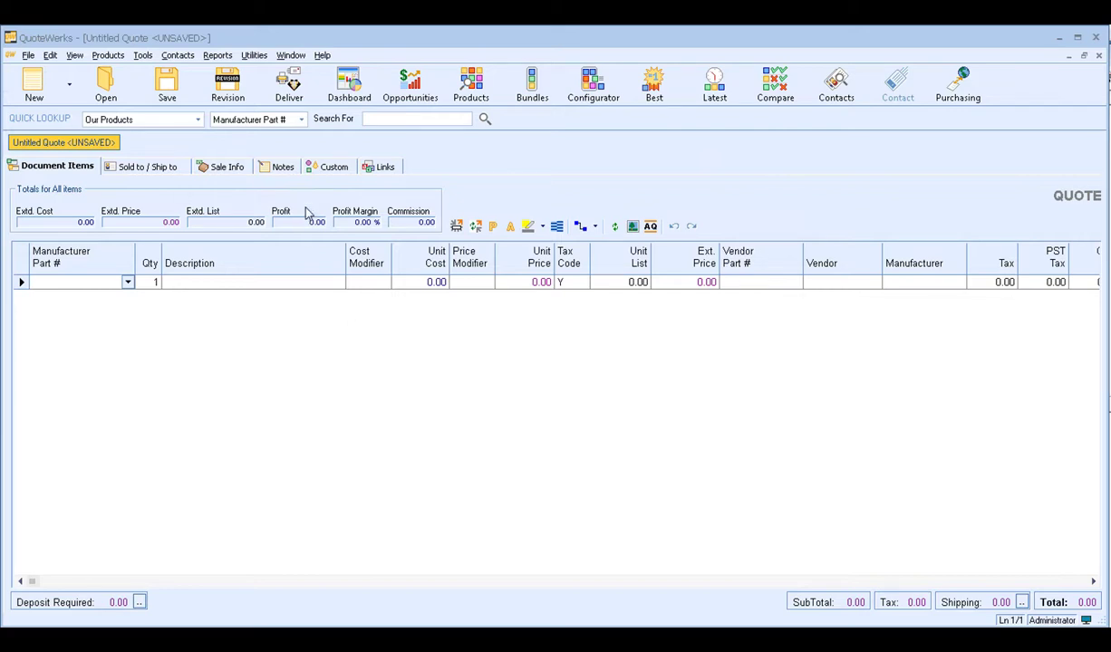
{"action": "left_click", "coordinate": [254, 56]}
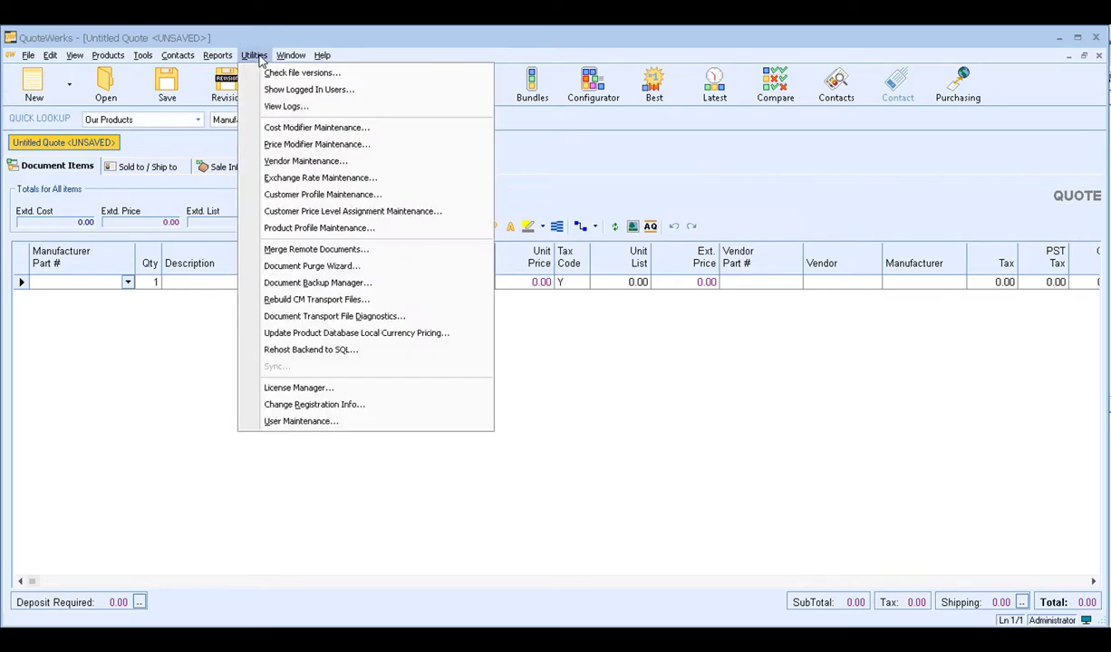
Step: Launch Rehost Backend to SQL and get past the wizard's Welcome page
{"action": "left_click", "coordinate": [374, 352]}
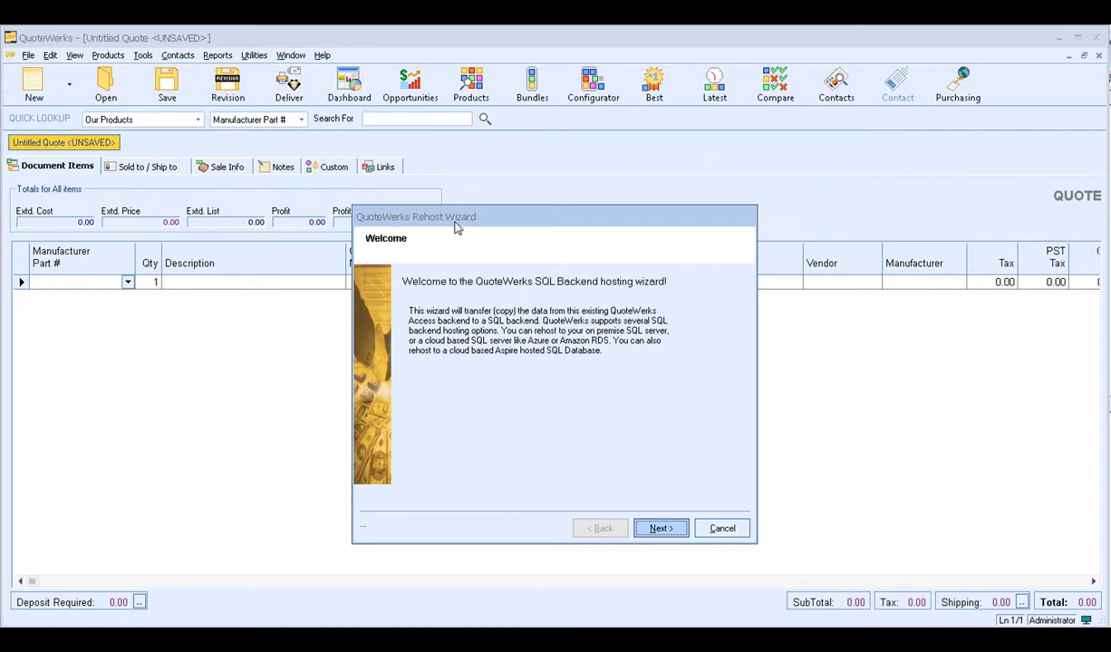
{"action": "left_click", "coordinate": [671, 533]}
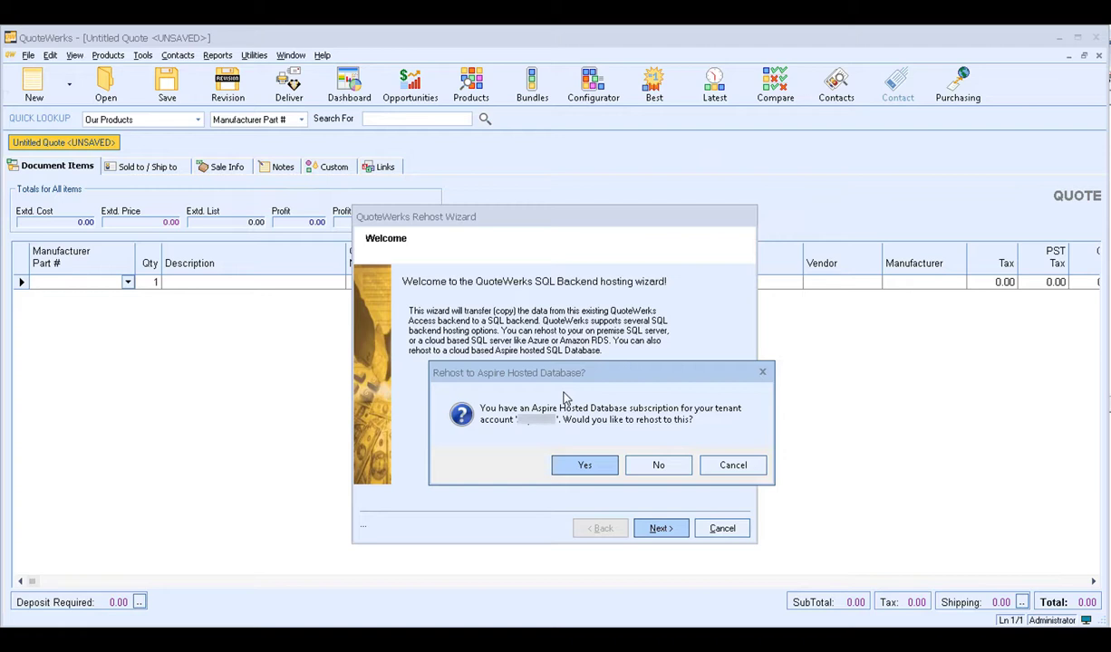
Step: Choose Yes for the Aspire Hosted Database and accept the pre-filled Rehost Options
{"action": "left_click", "coordinate": [584, 466]}
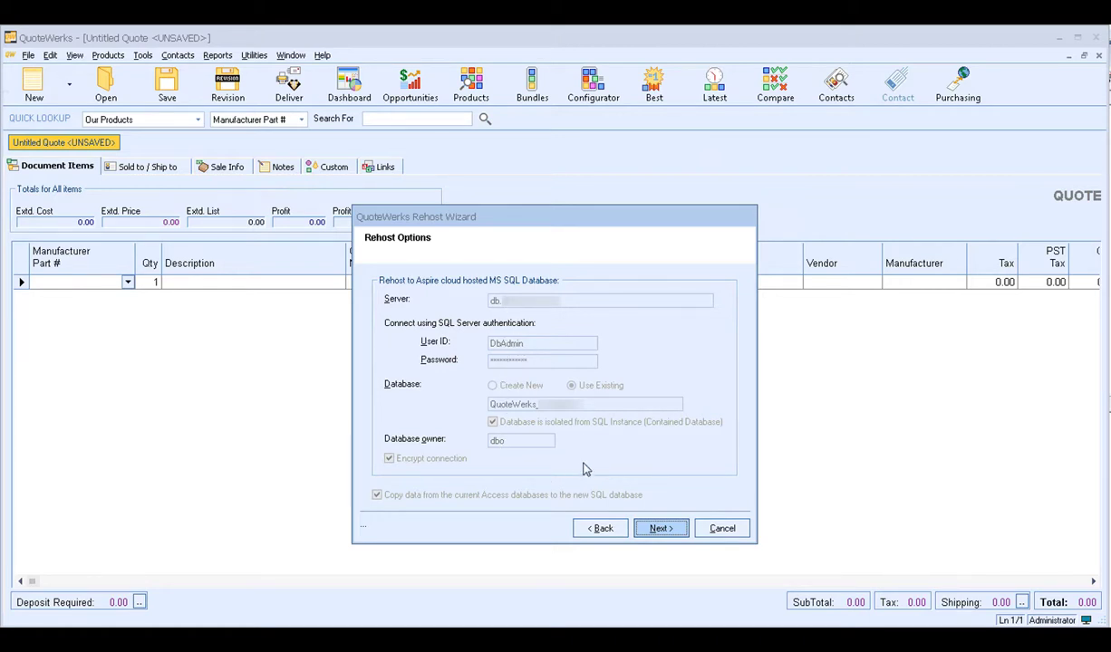
{"action": "left_click", "coordinate": [678, 532]}
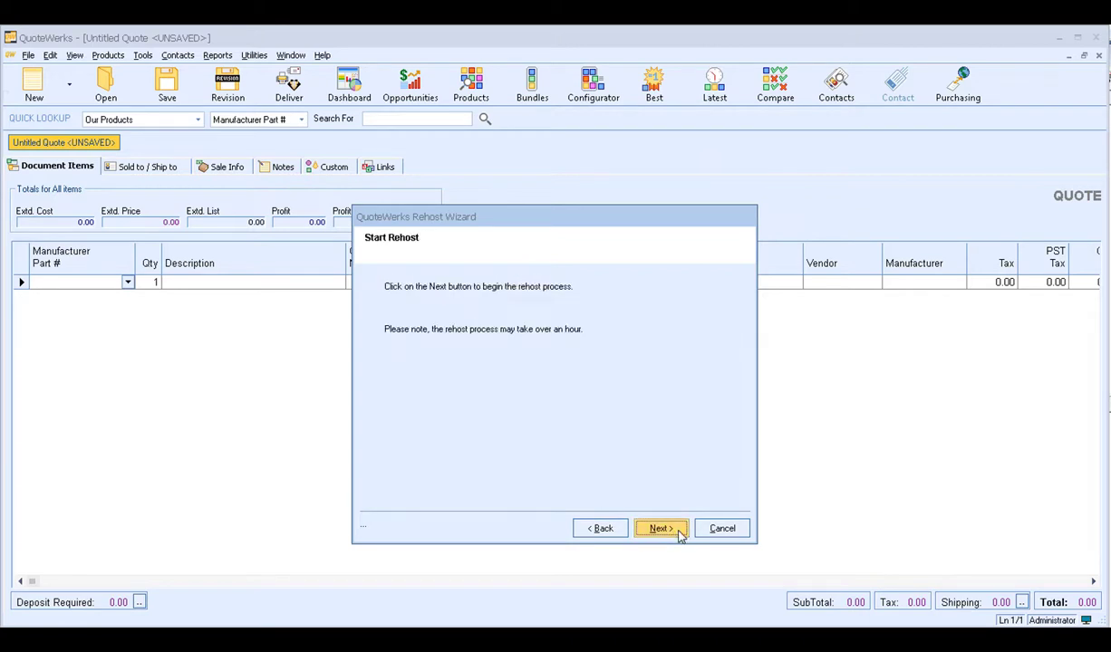
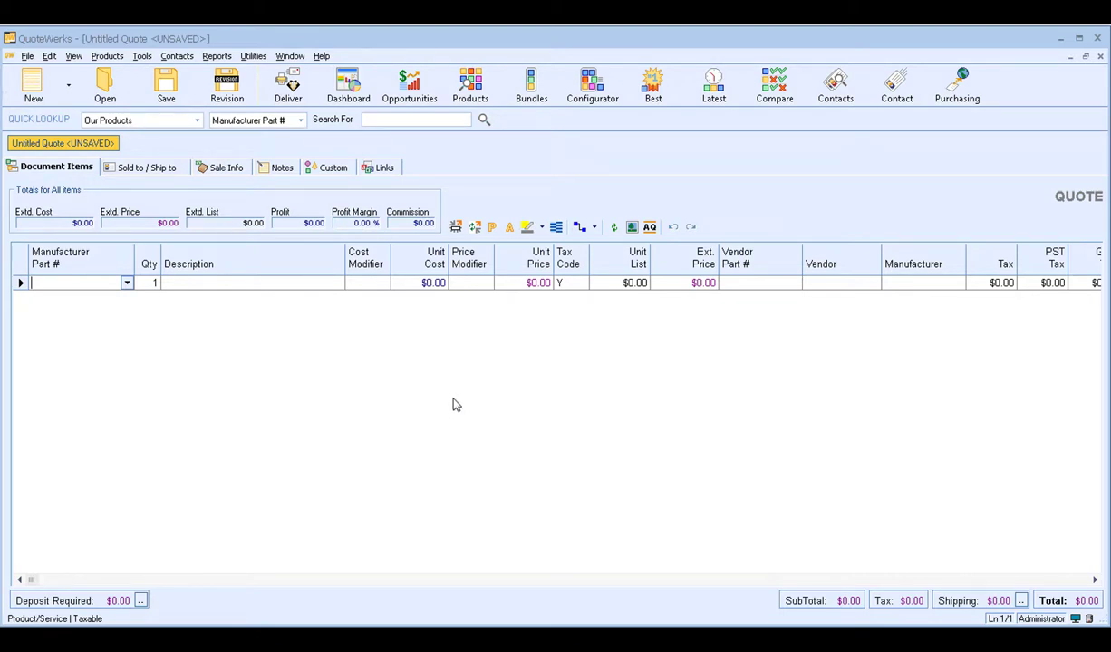
{"action": "left_click", "coordinate": [321, 57]}
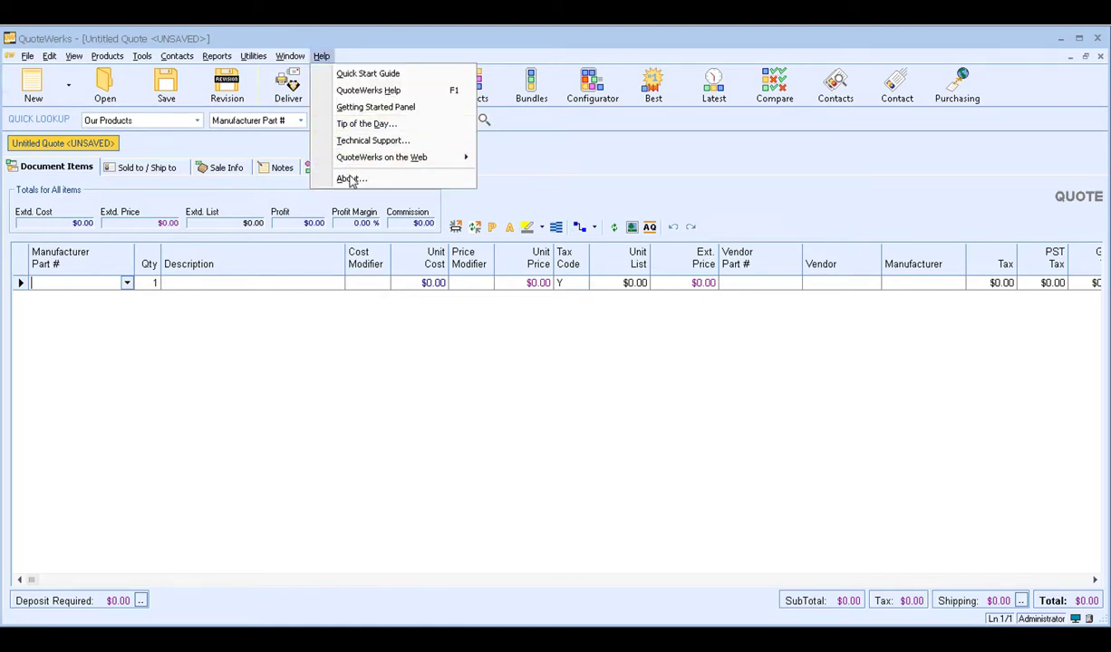
{"action": "left_click", "coordinate": [349, 179]}
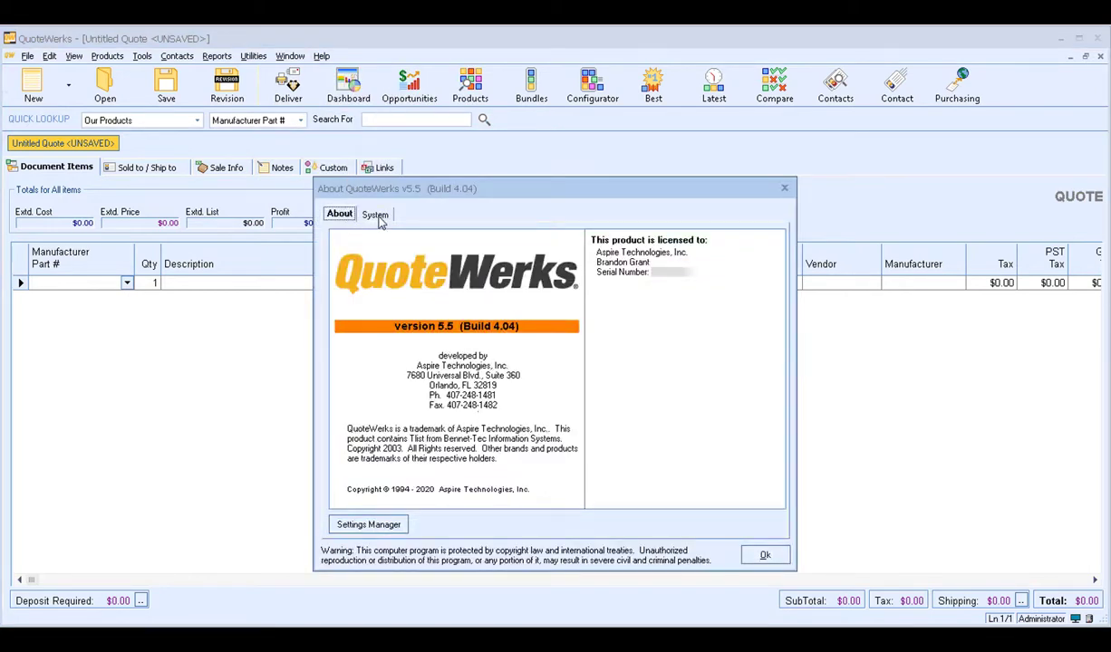
{"action": "left_click", "coordinate": [376, 217]}
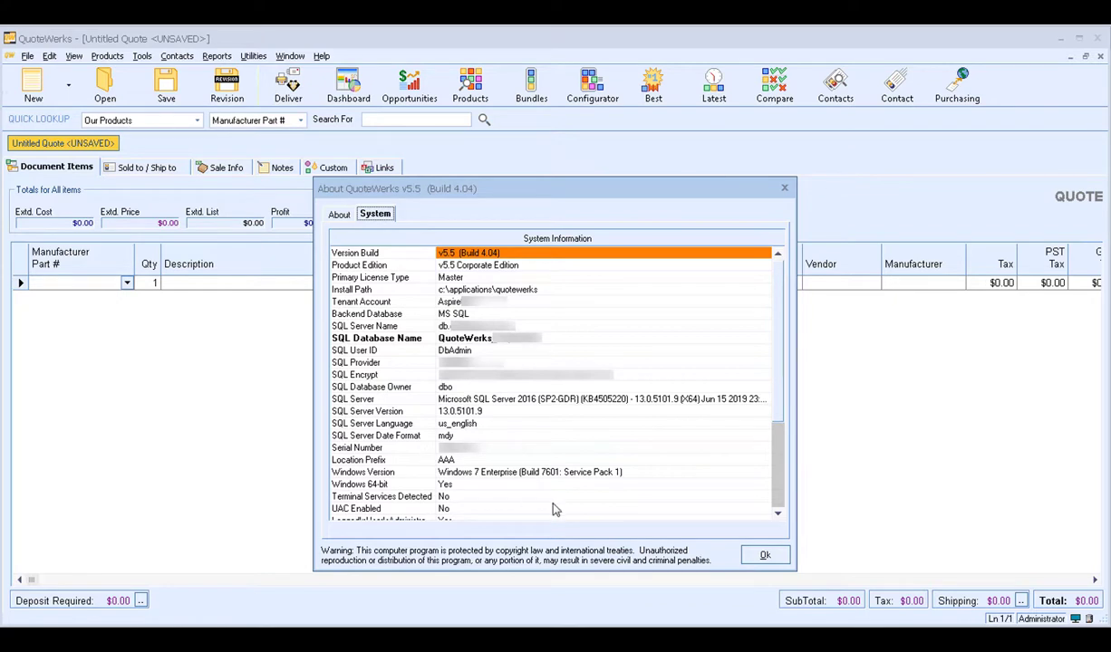
{"action": "left_click", "coordinate": [764, 557]}
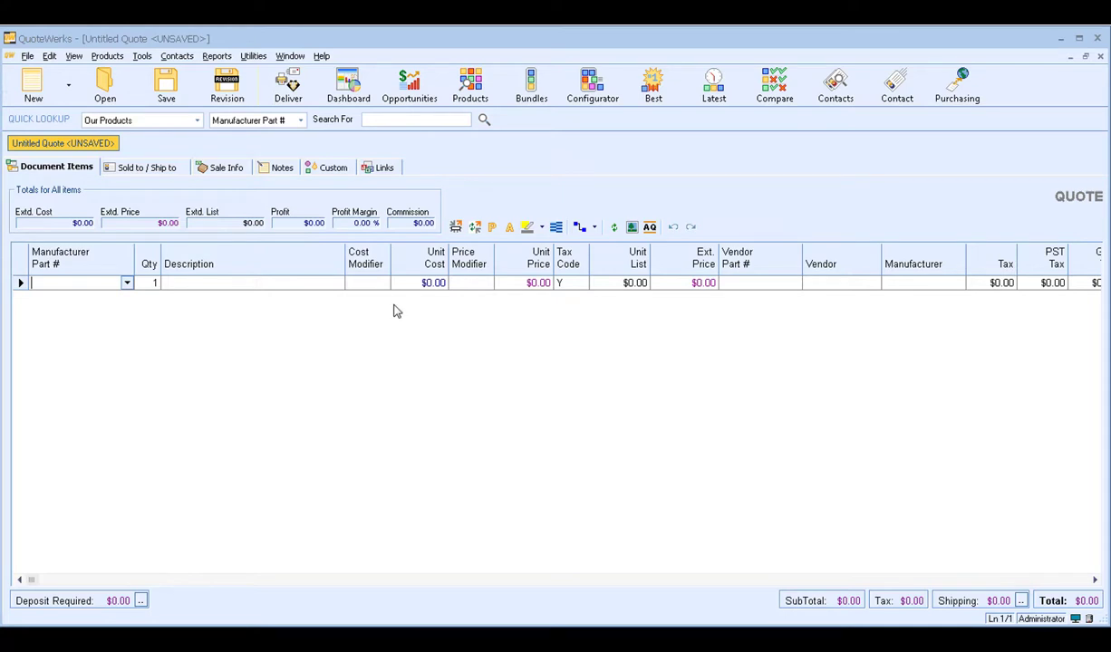
Step: Validate the QuoteWerks Web subscription: active annual NFR, 2 licenses, expiring 5/14/2021
{"action": "left_click", "coordinate": [142, 57]}
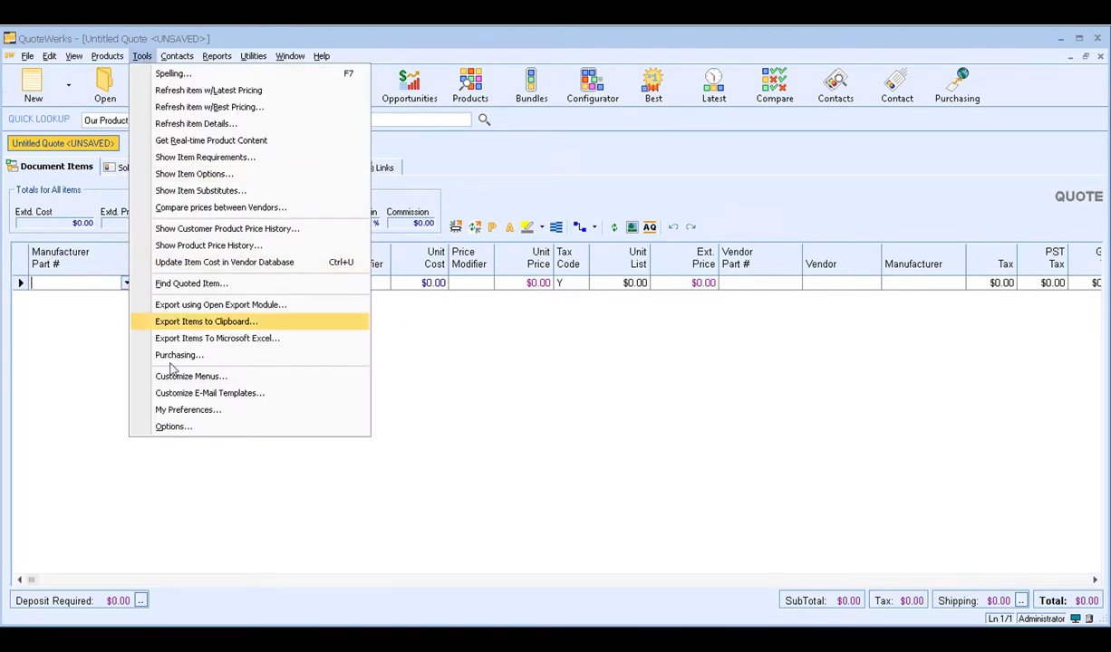
{"action": "left_click", "coordinate": [219, 430]}
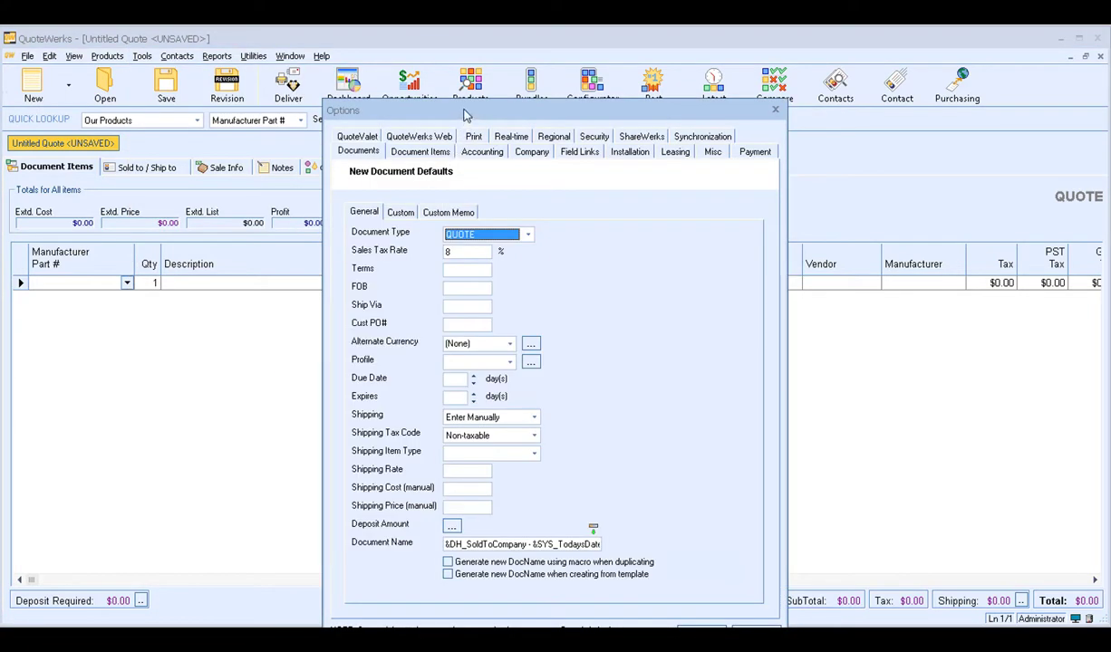
{"action": "left_click_drag", "start_coordinate": [447, 116], "coordinate": [429, 63]}
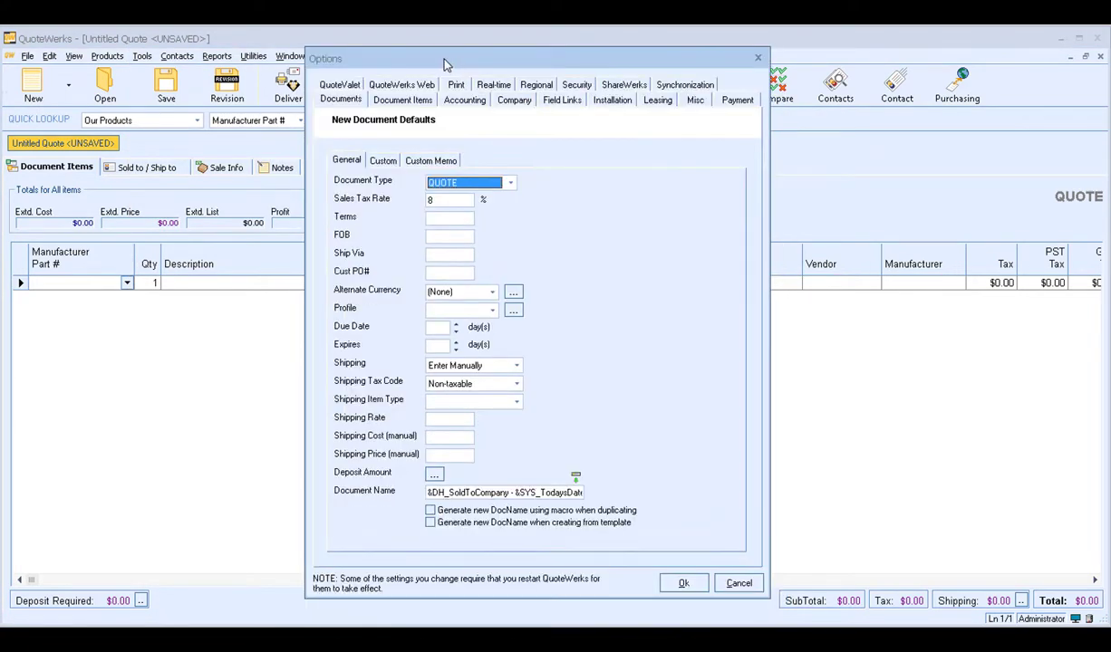
{"action": "left_click", "coordinate": [402, 85]}
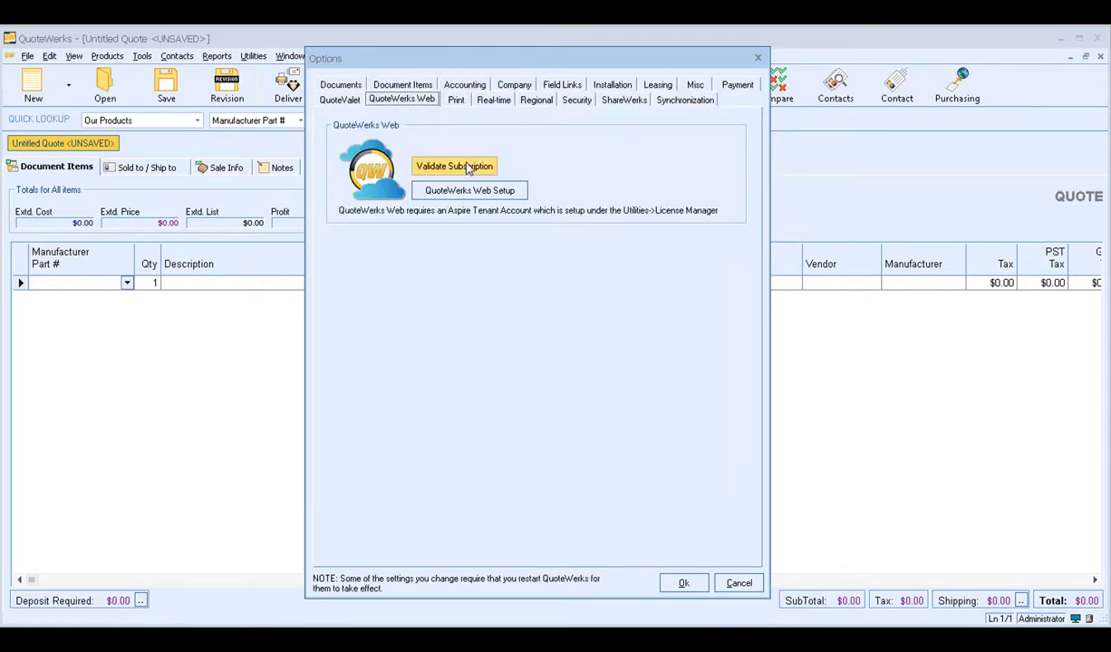
{"action": "left_click", "coordinate": [460, 171]}
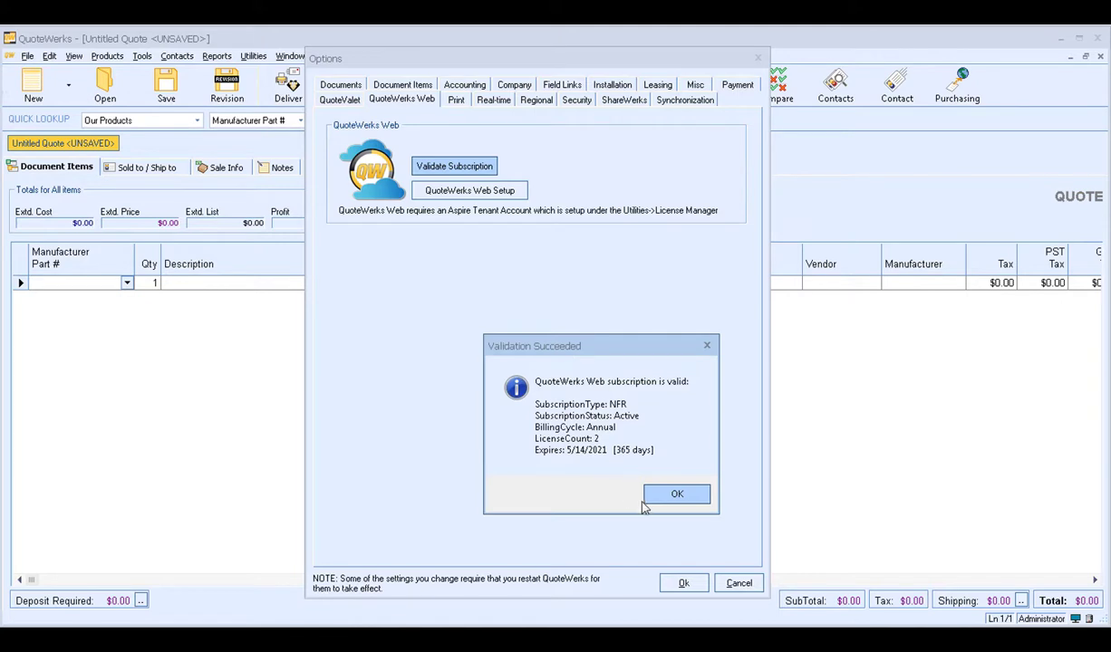
Step: Start QuoteWerks Web Setup and agree to connect to the Aspire Hosted Database
{"action": "left_click", "coordinate": [693, 497]}
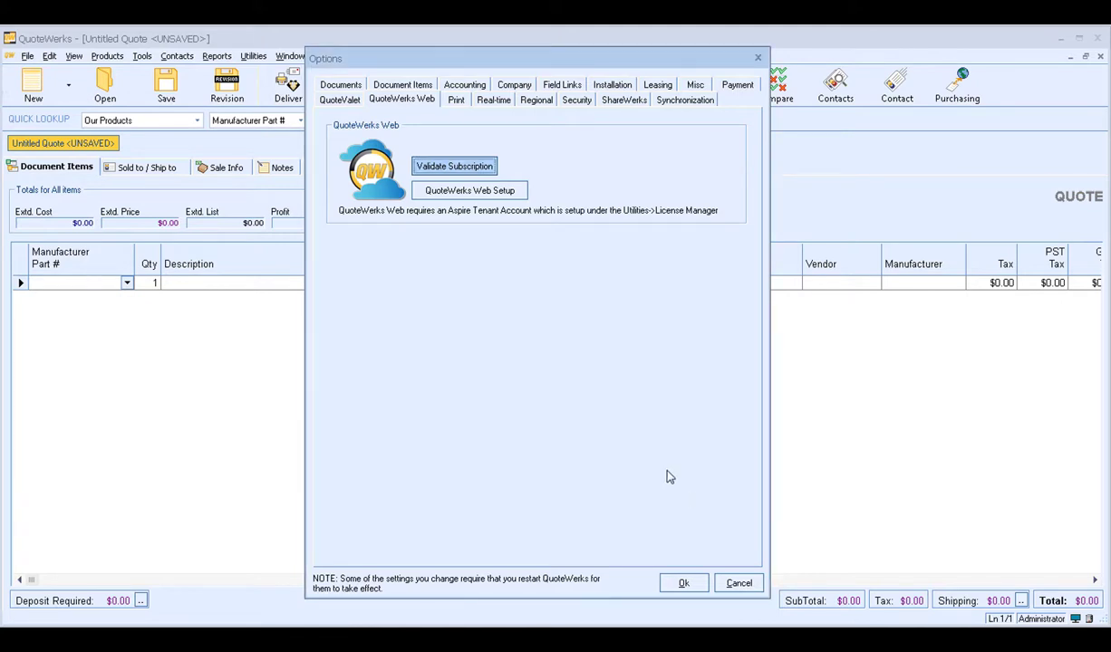
{"action": "left_click", "coordinate": [469, 192]}
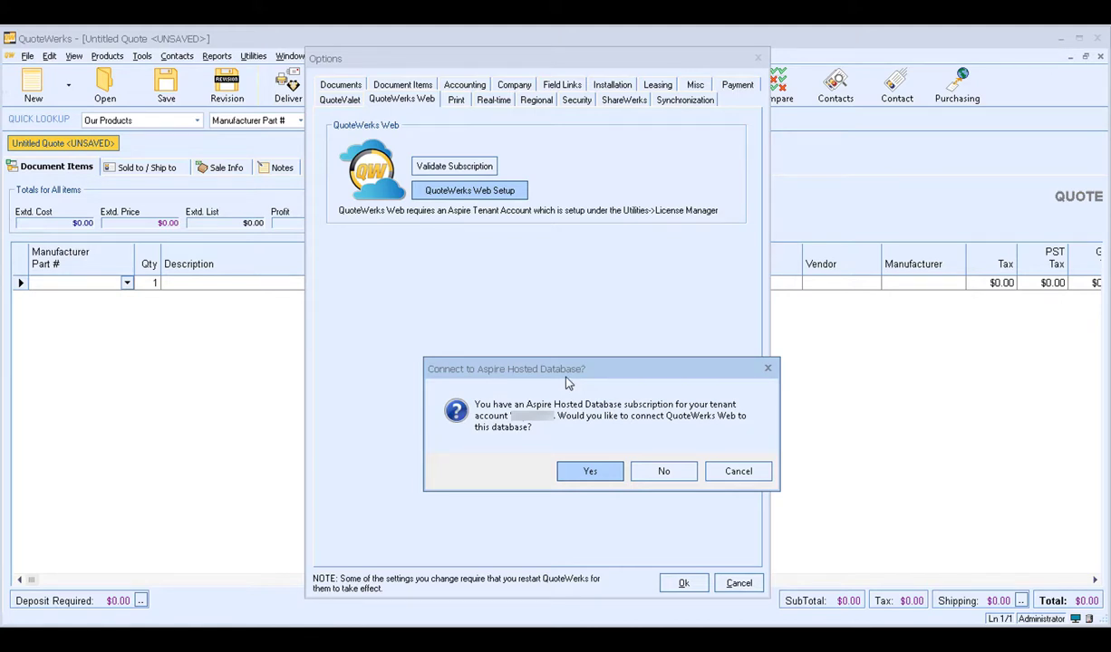
{"action": "left_click", "coordinate": [591, 472]}
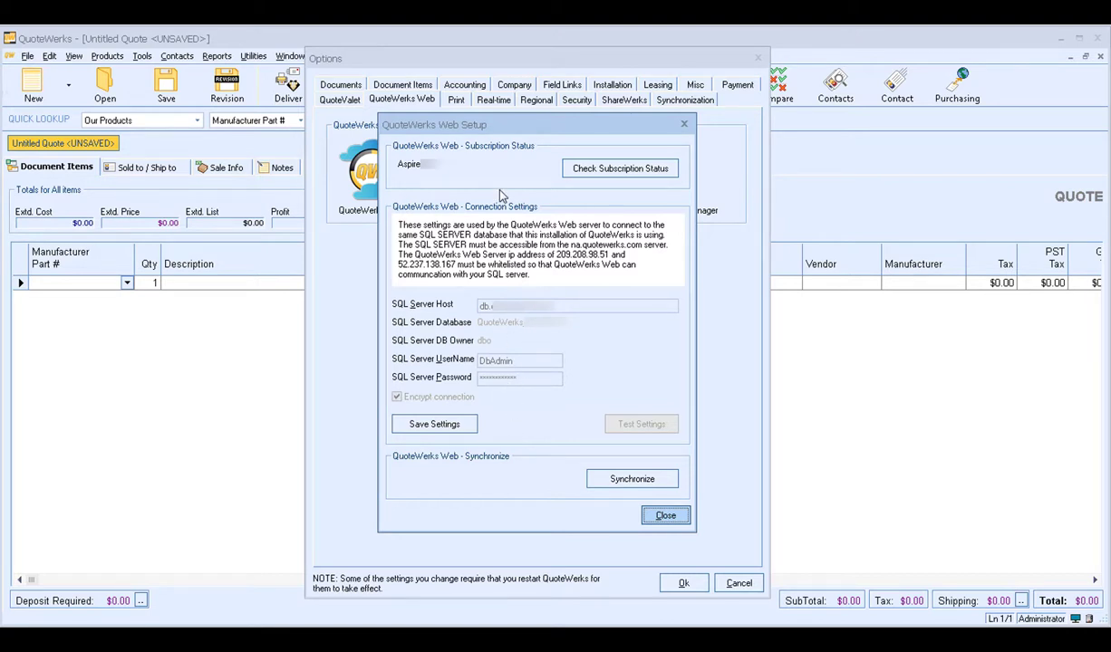
Step: Recheck the subscription, then save the SQL Server connection settings and confirm the test succeeds
{"action": "left_click", "coordinate": [599, 174]}
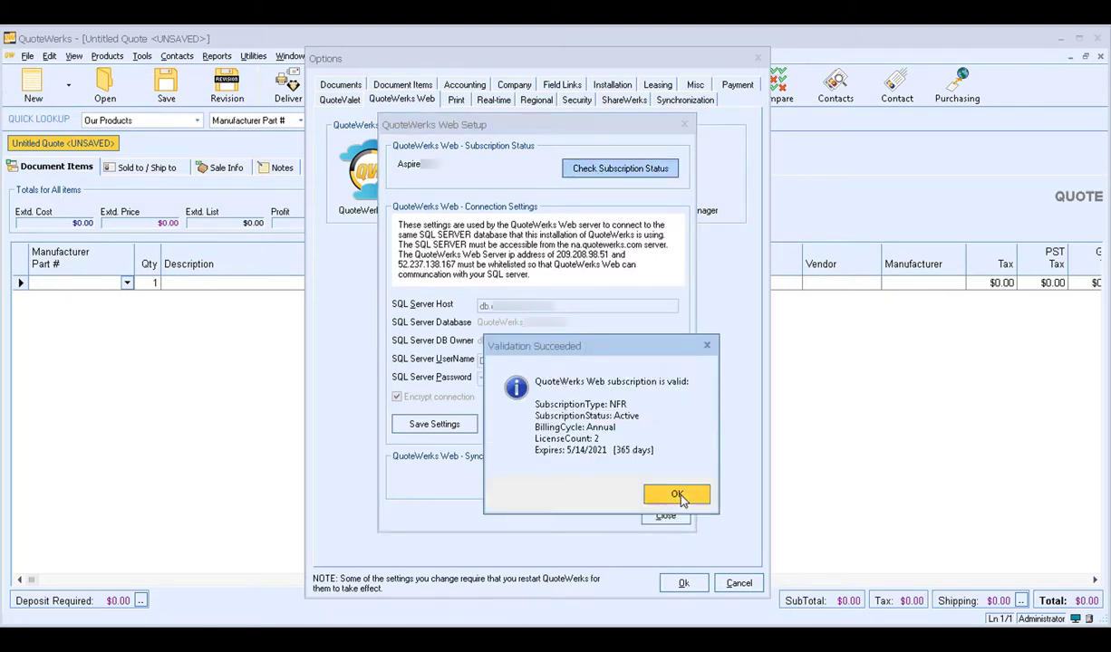
{"action": "left_click", "coordinate": [672, 494]}
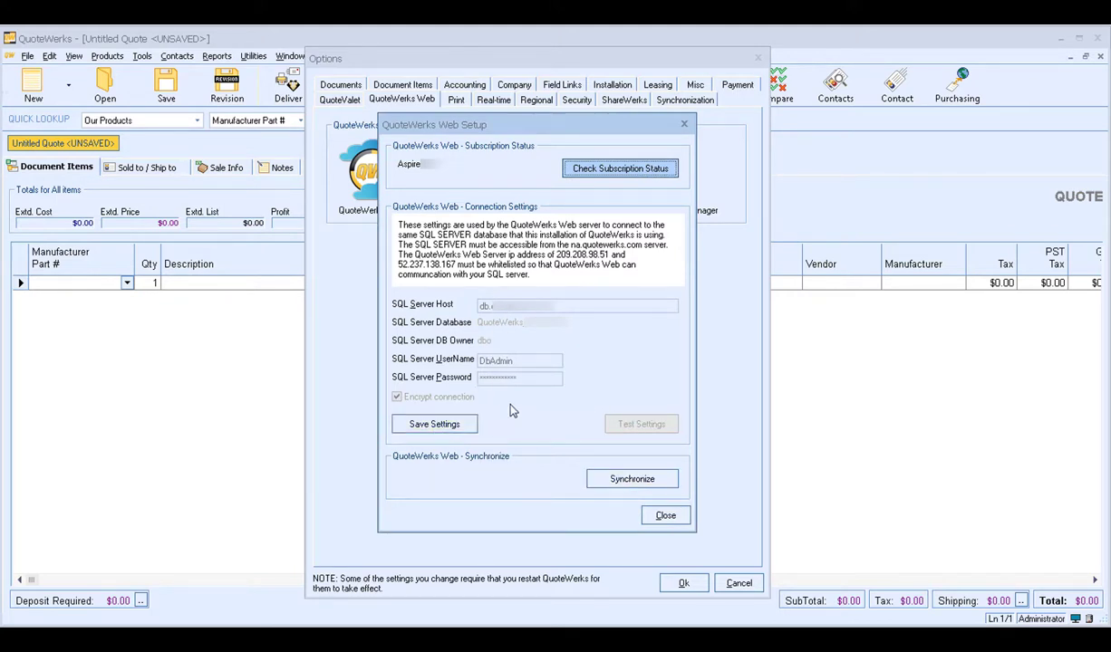
{"action": "left_click", "coordinate": [435, 432]}
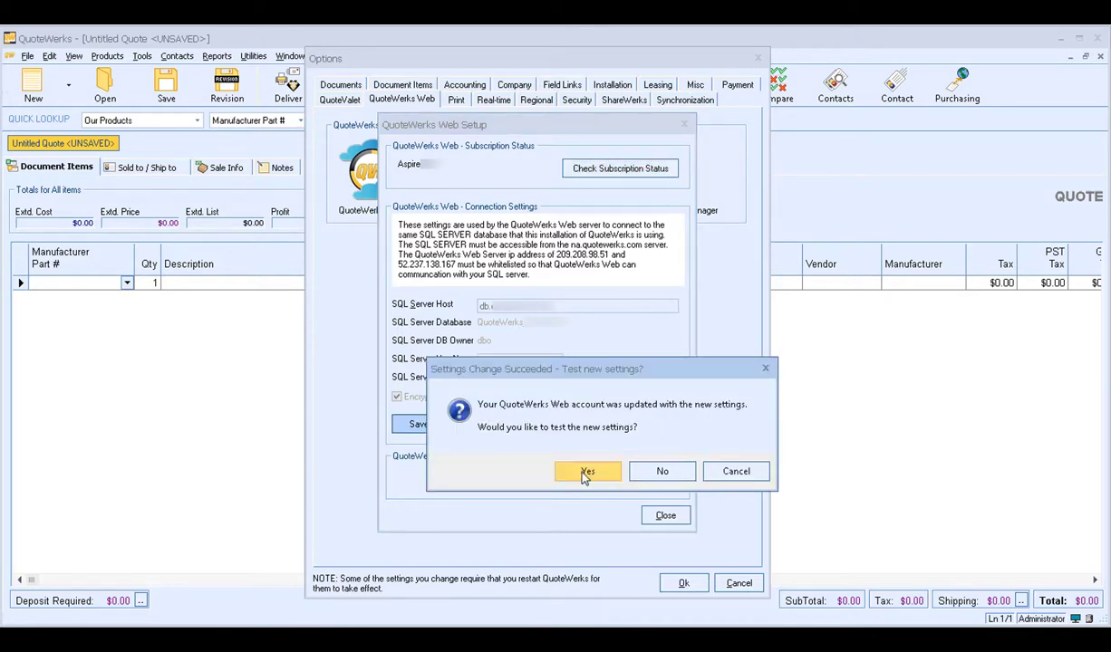
{"action": "left_click", "coordinate": [593, 476]}
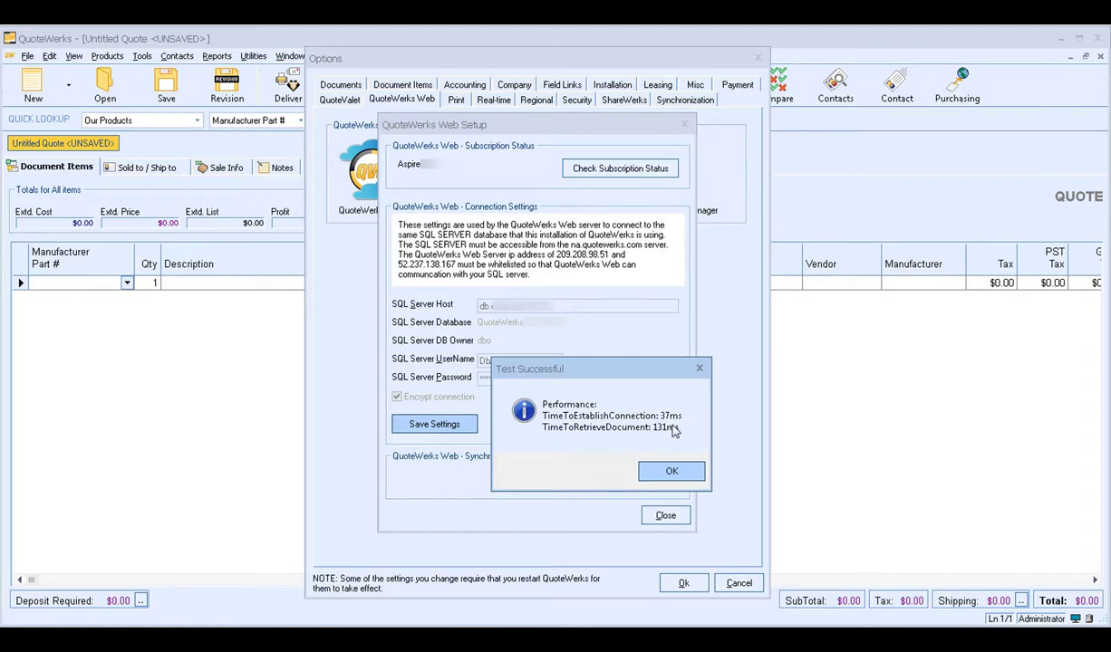
{"action": "left_click", "coordinate": [667, 470]}
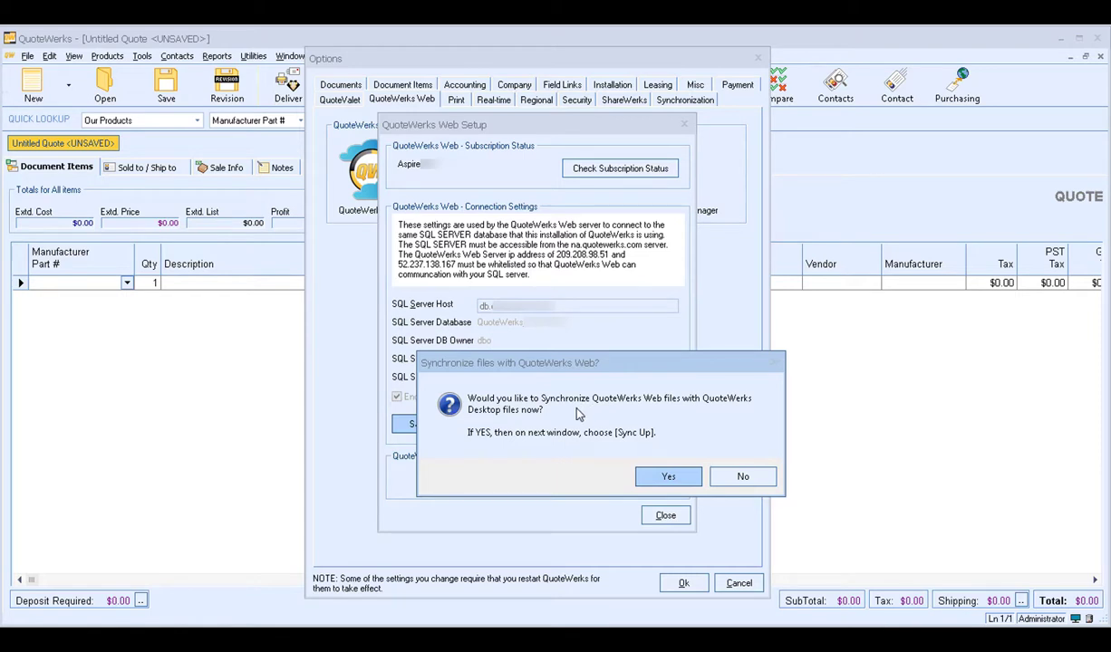
{"action": "key", "text": "Return"}
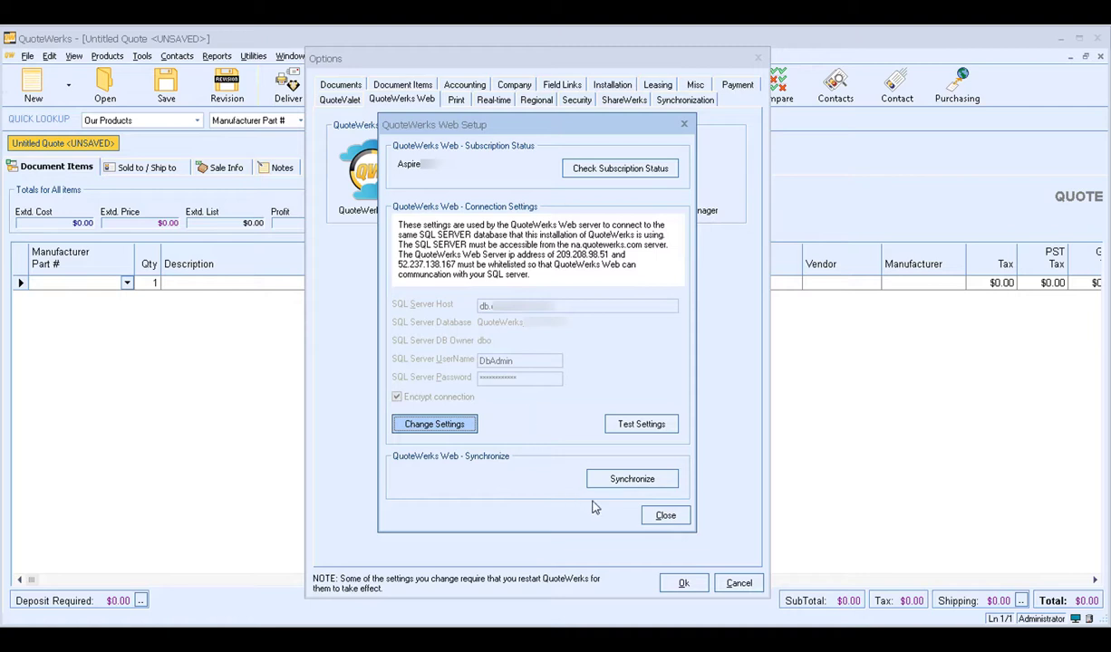
Step: Sync up all files newer than 1/1/2000 to QuoteWerks Web and close the completed sync
{"action": "left_click", "coordinate": [657, 482]}
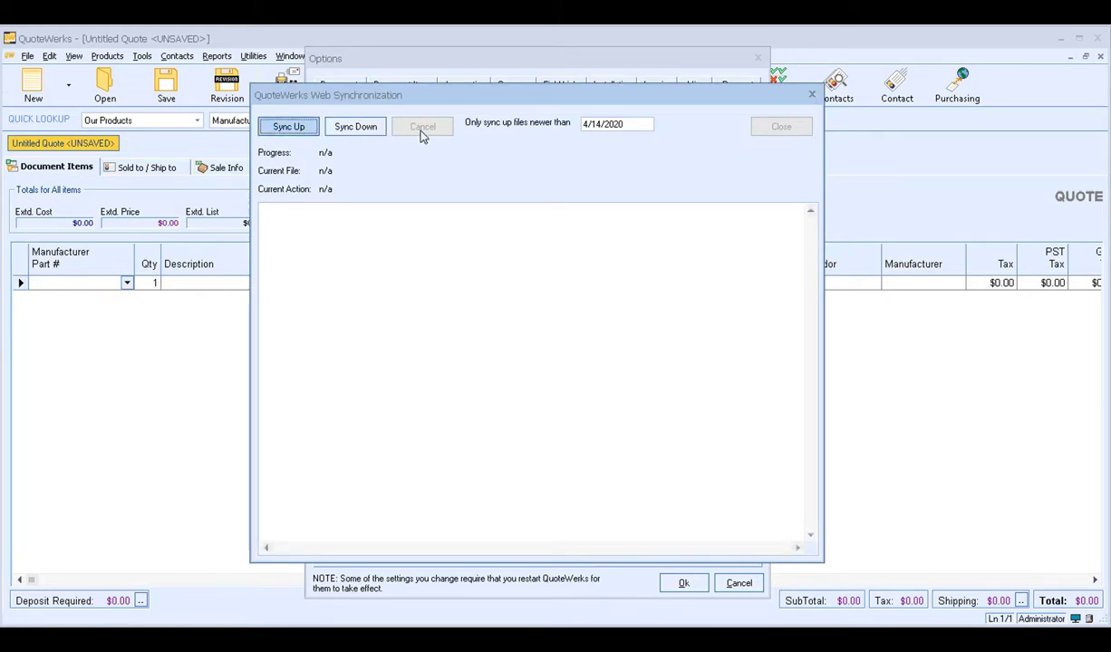
{"action": "left_click", "coordinate": [581, 124]}
{"action": "type", "text": "1"}
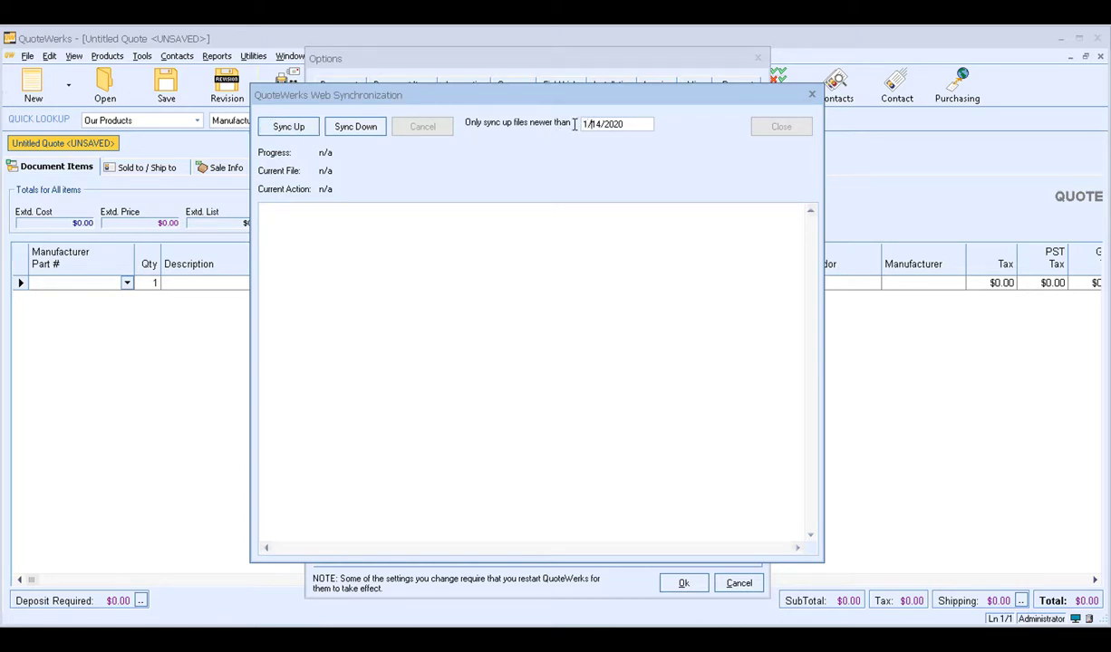
{"action": "key", "text": "Right"}
{"action": "type", "text": "1"}
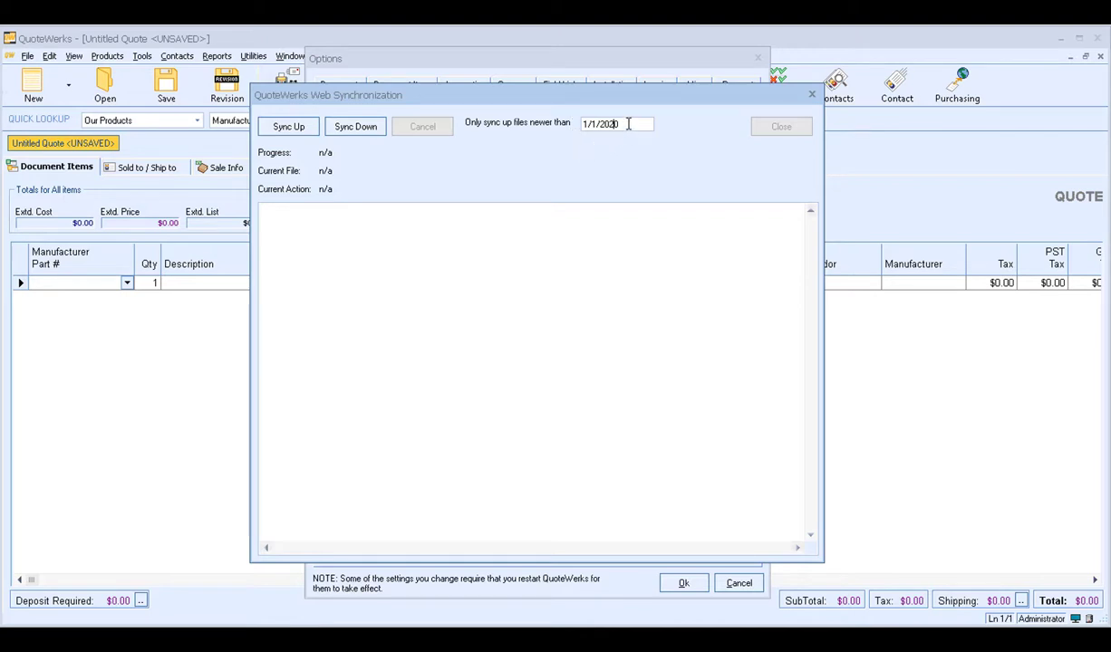
{"action": "key", "text": "BackSpace"}
{"action": "type", "text": "0"}
{"action": "left_click", "coordinate": [306, 129]}
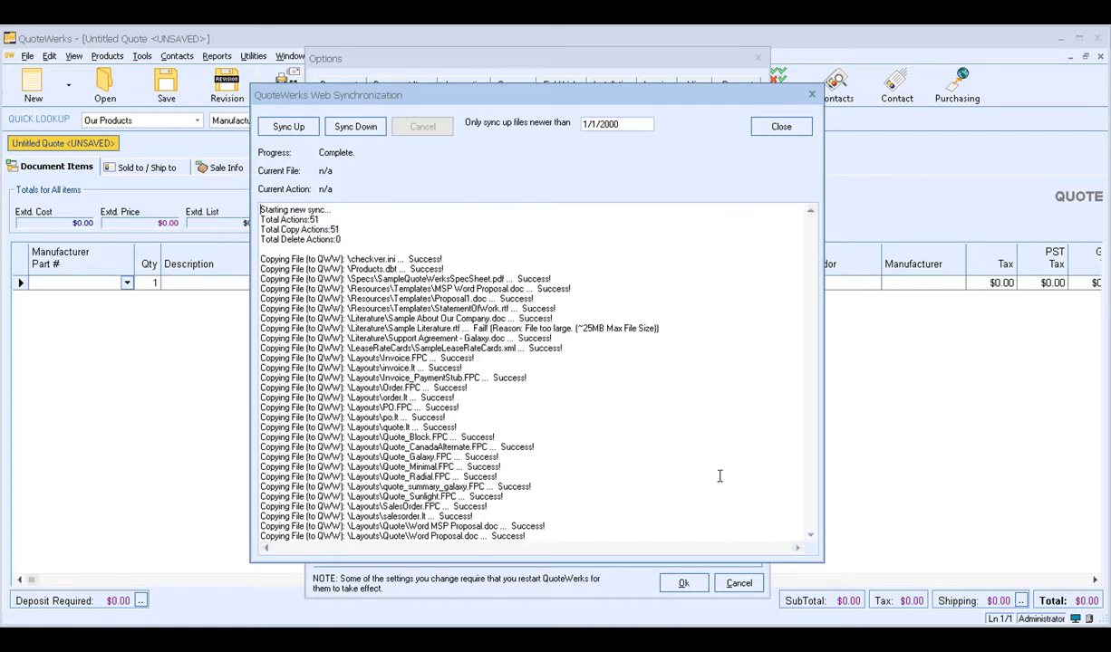
{"action": "left_click", "coordinate": [782, 128]}
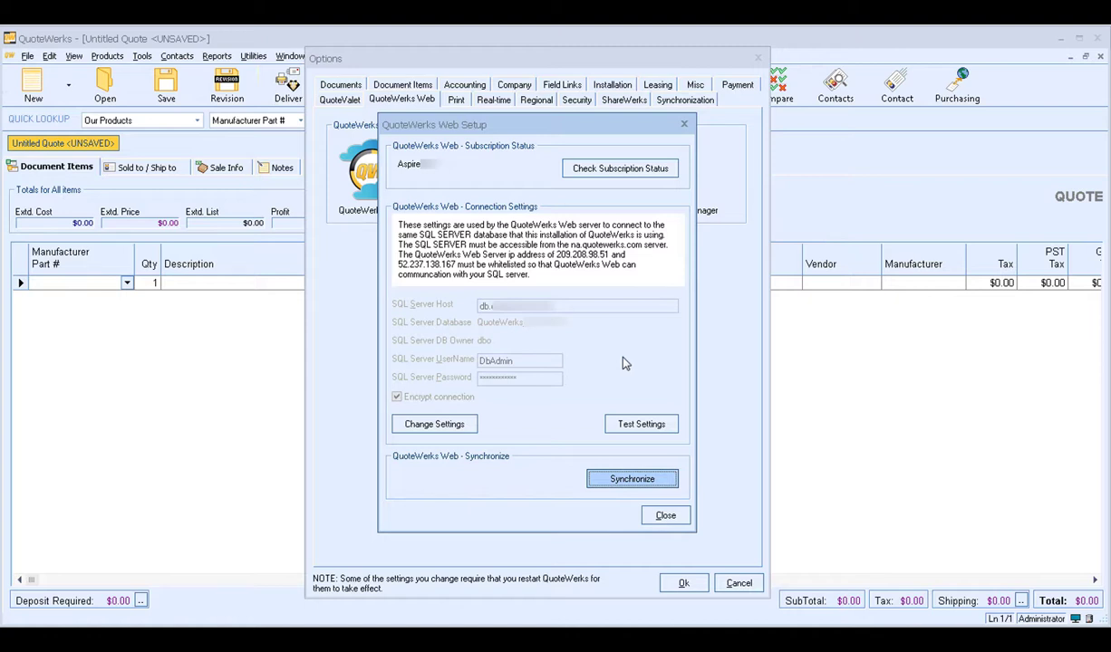
Step: Run a second sync-up from 5/1/2020, then close the sync and setup windows
{"action": "left_click", "coordinate": [625, 482]}
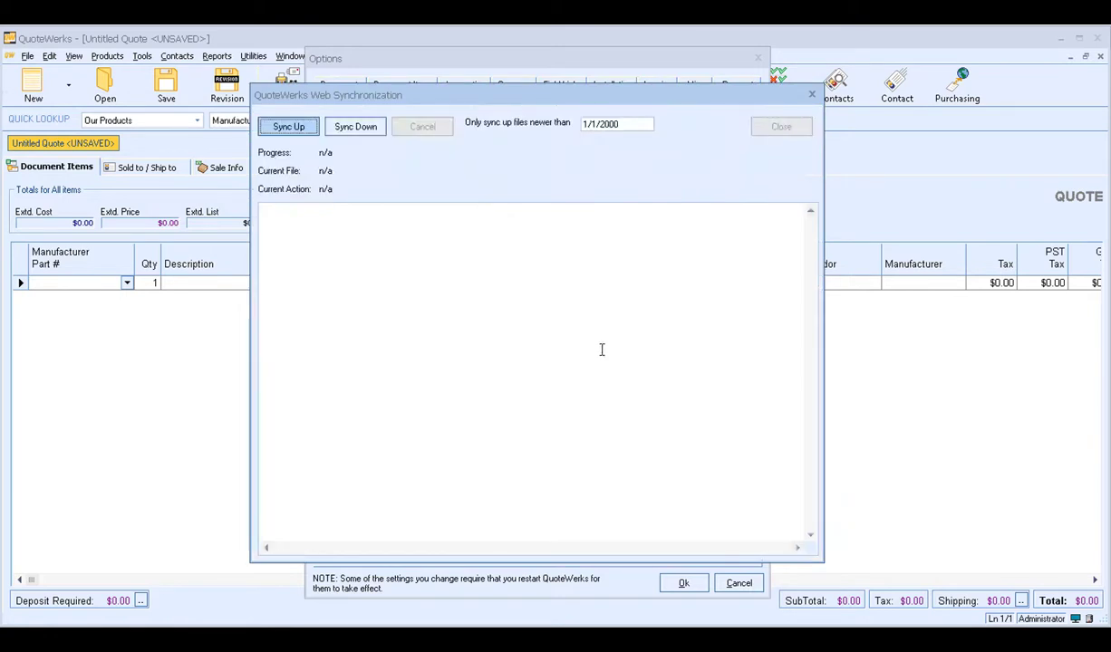
{"action": "left_click_drag", "start_coordinate": [633, 125], "coordinate": [541, 122]}
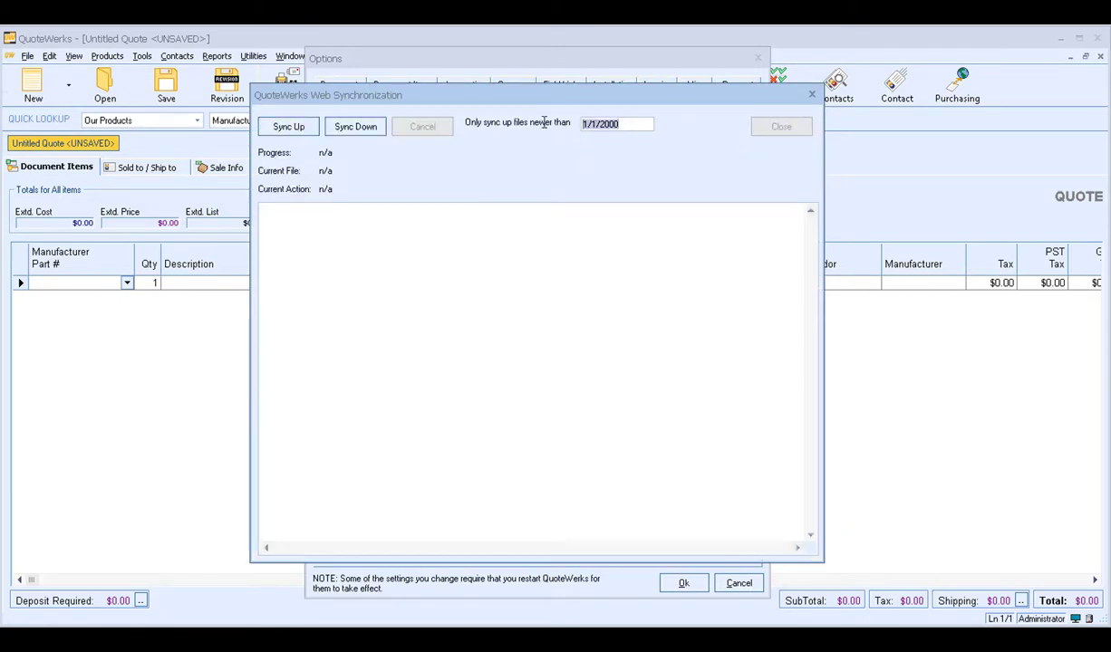
{"action": "type", "text": "5/1/2020"}
{"action": "left_click", "coordinate": [289, 126]}
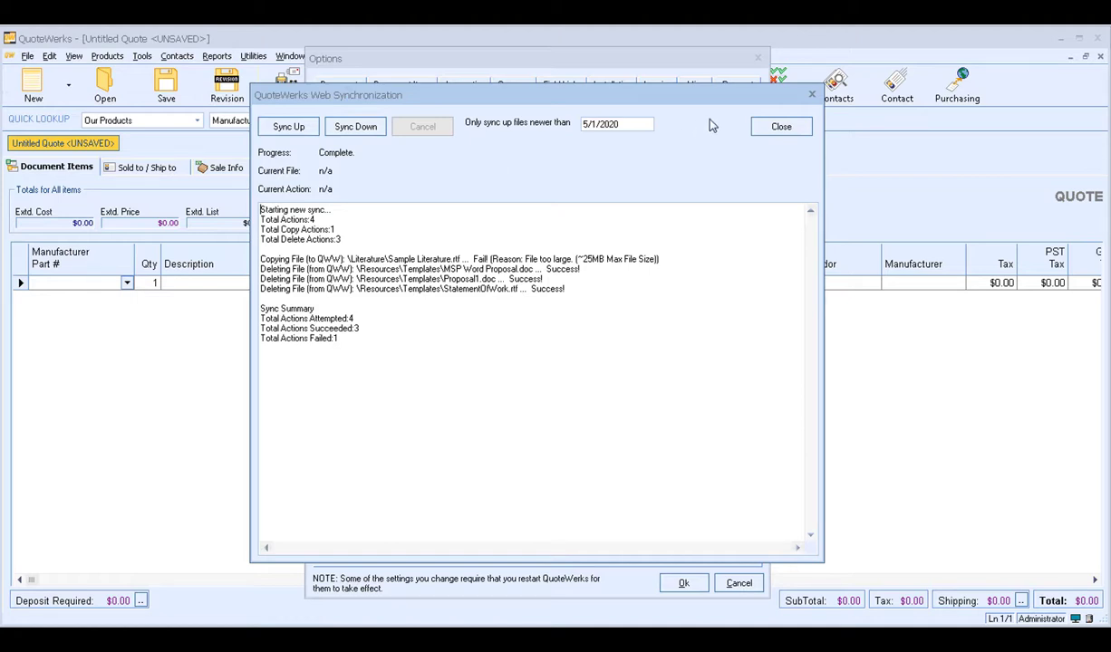
{"action": "left_click", "coordinate": [770, 127]}
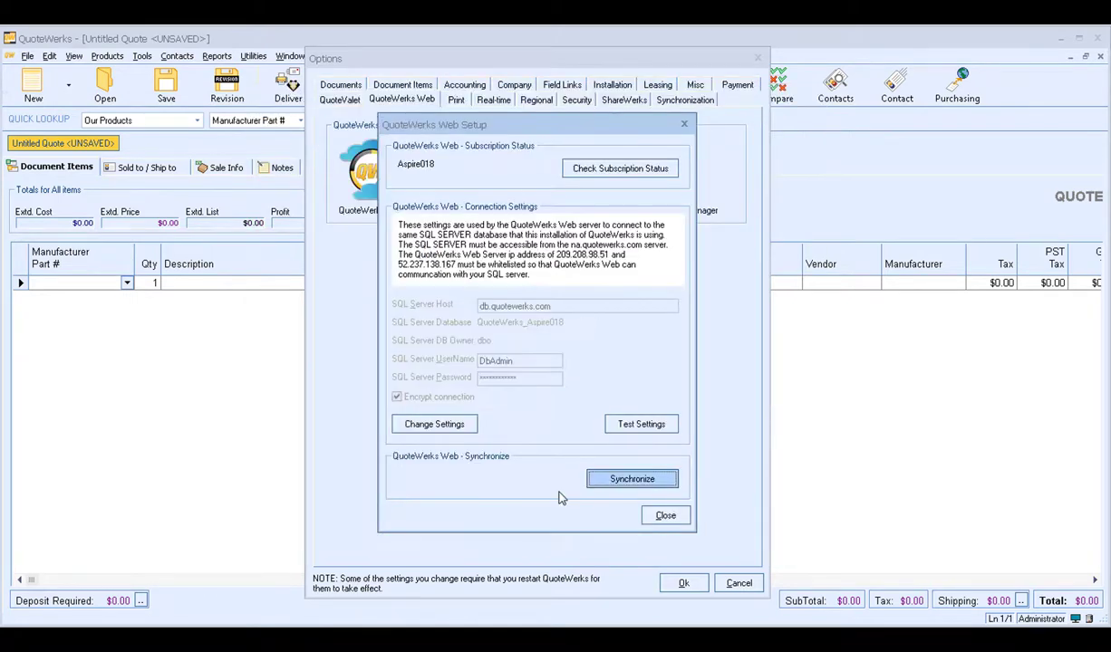
{"action": "left_click", "coordinate": [667, 518]}
Step: Confirm the Options dialog with Ok to keep the QuoteWerks Web settings
{"action": "left_click", "coordinate": [679, 586]}
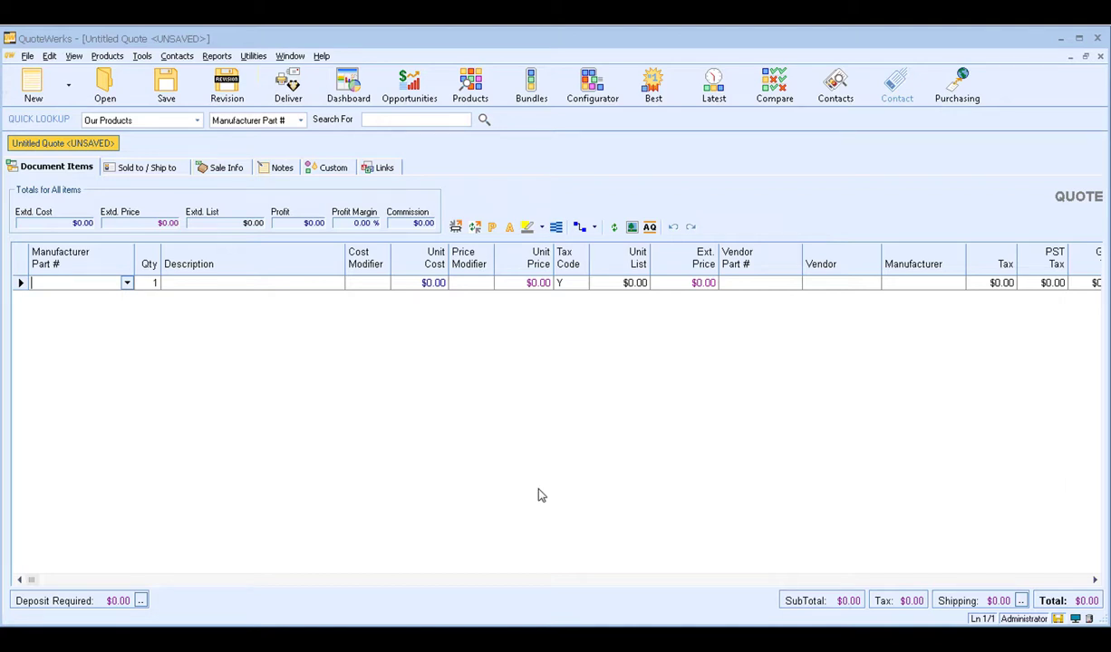
Step: Load the na.quotewerks.com login page in the browser
{"action": "key", "text": "alt+Tab"}
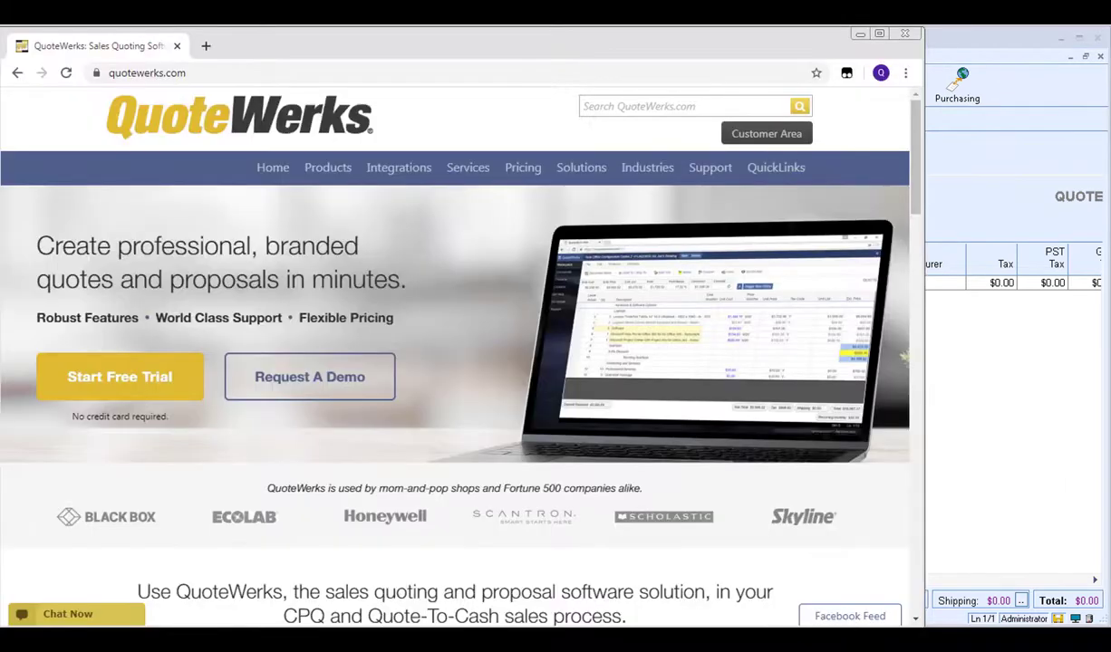
{"action": "left_click", "coordinate": [196, 72]}
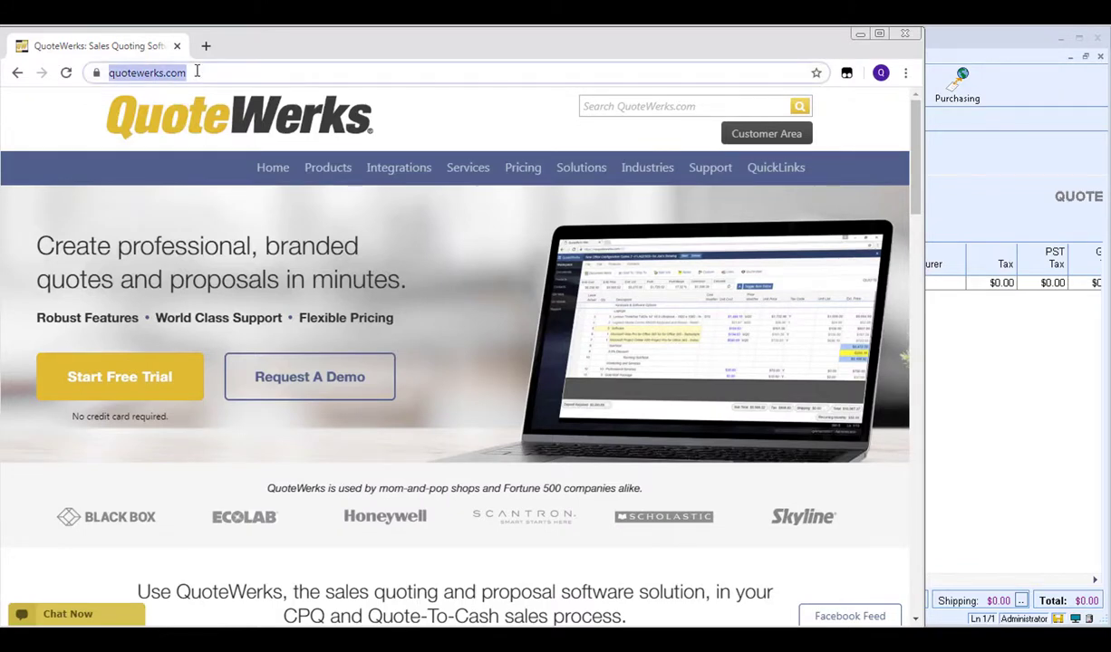
{"action": "type", "text": "na"}
{"action": "key", "text": "Right"}
{"action": "key", "text": "Return"}
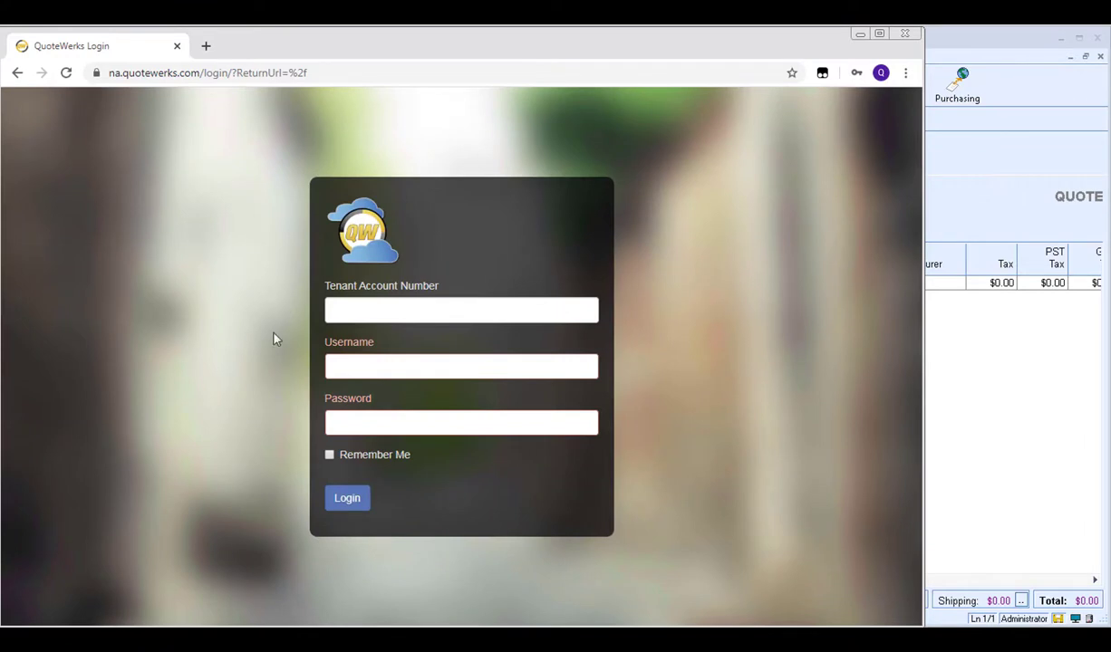
Step: Enter the tenant account number, username and password, and log in to QuoteWerks Web
{"action": "left_click", "coordinate": [359, 308]}
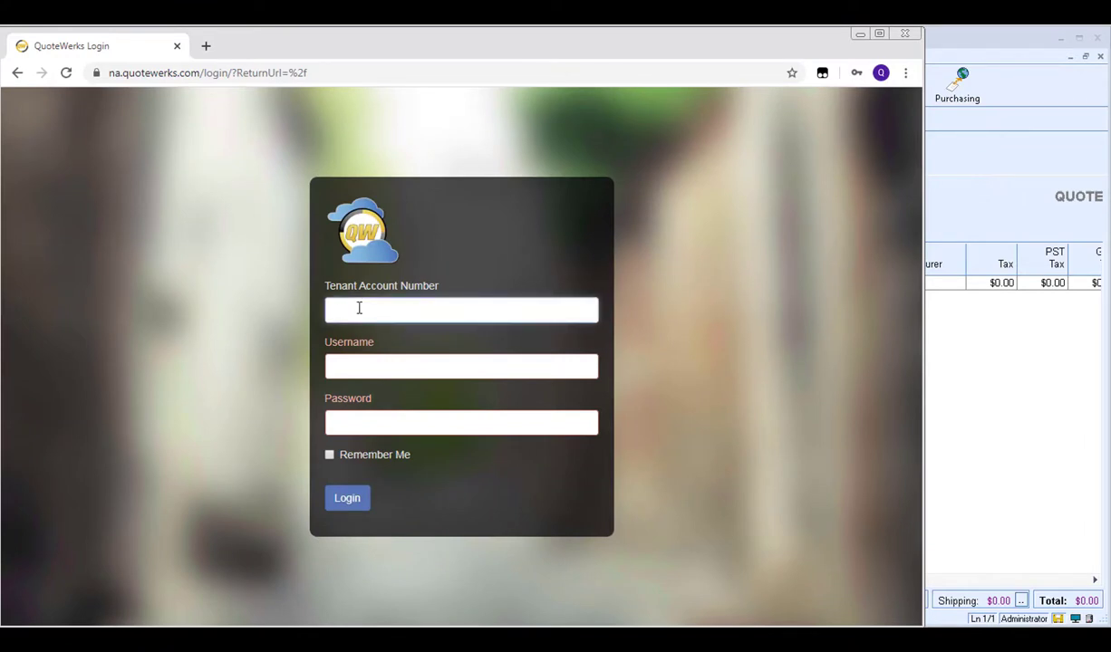
{"action": "left_click", "coordinate": [317, 367]}
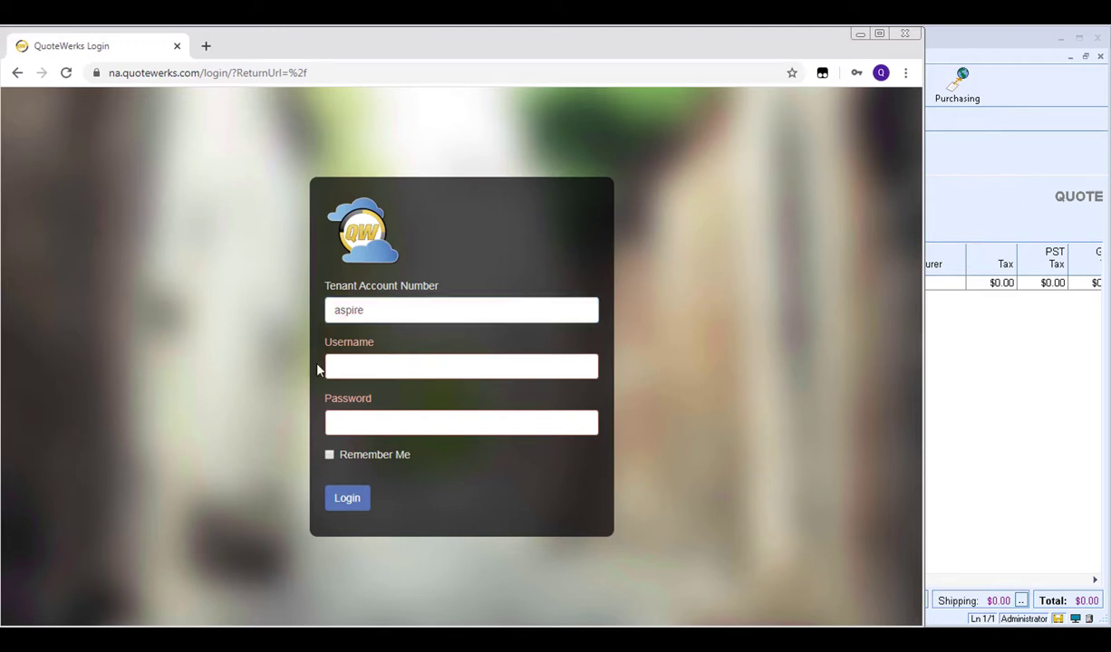
{"action": "left_click", "coordinate": [337, 367]}
{"action": "type", "text": "adm"}
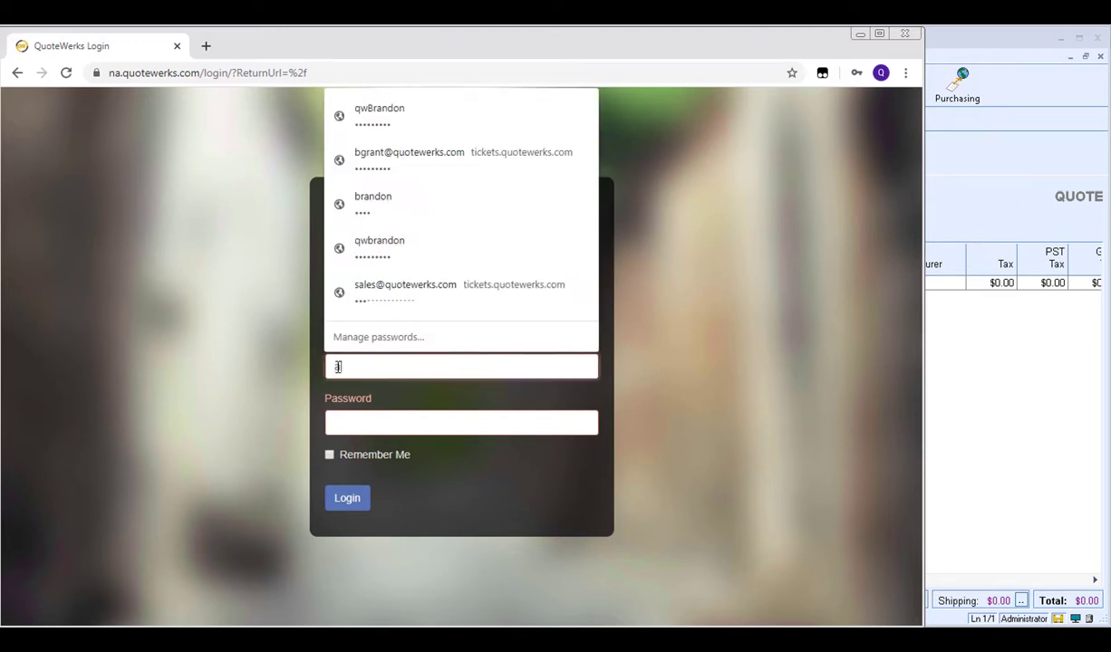
{"action": "type", "text": "inistrator"}
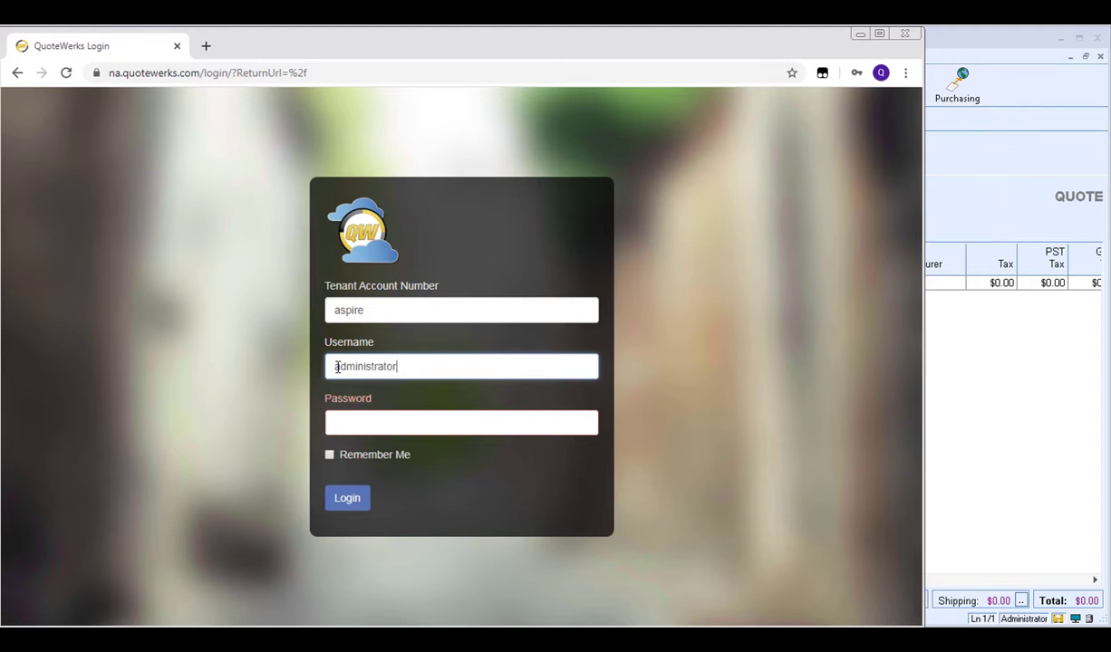
{"action": "key", "text": "Tab"}
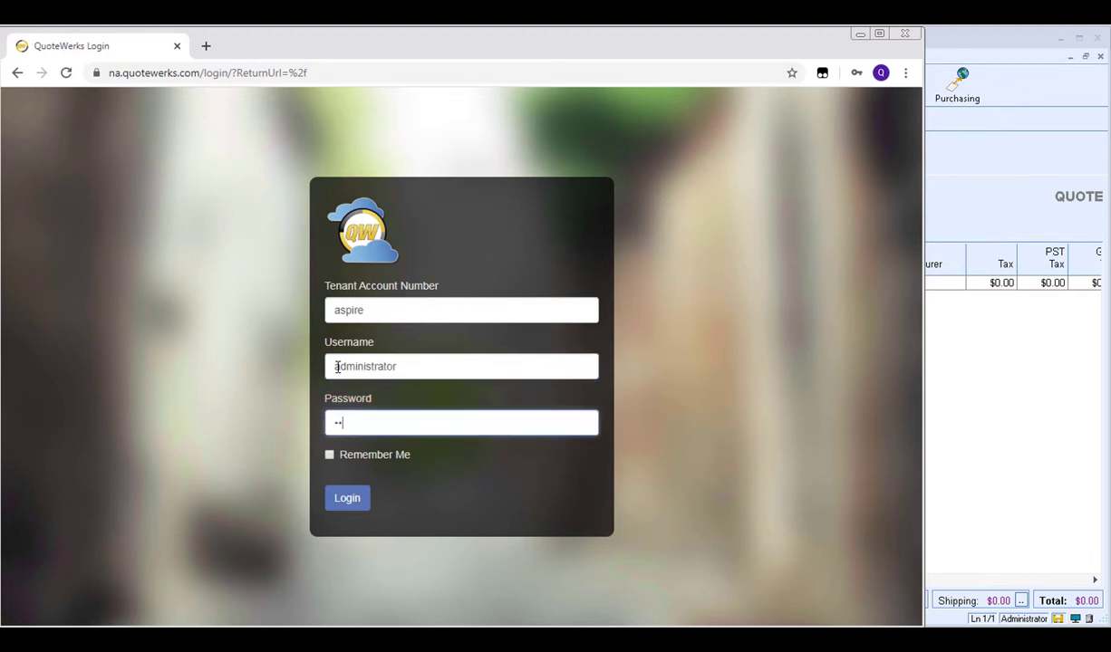
{"action": "left_click", "coordinate": [351, 503]}
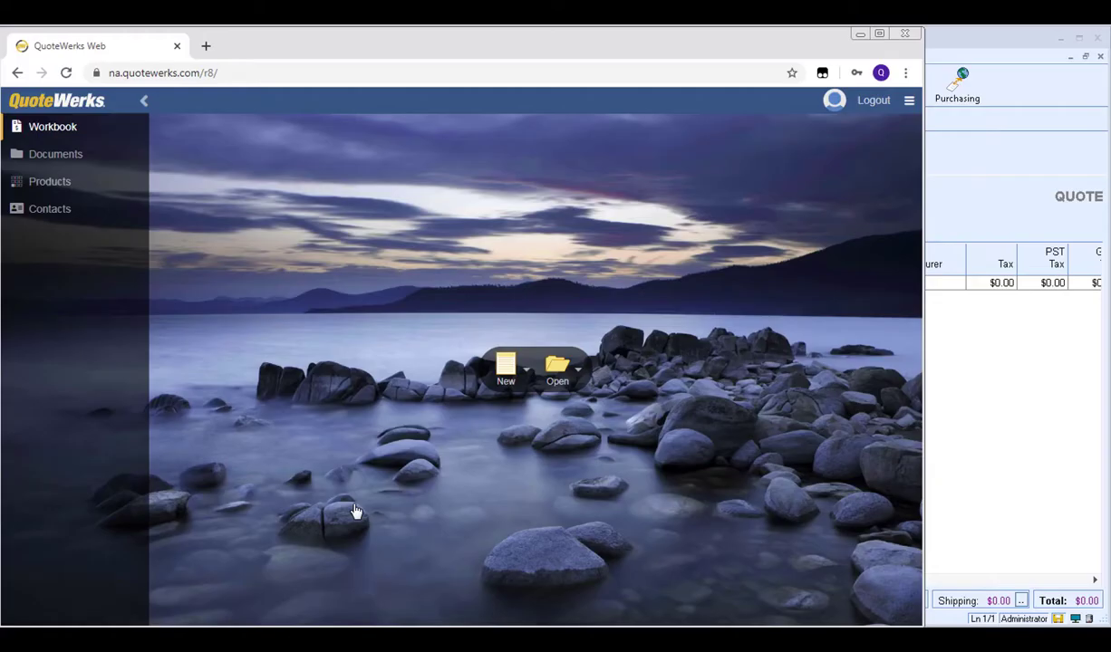